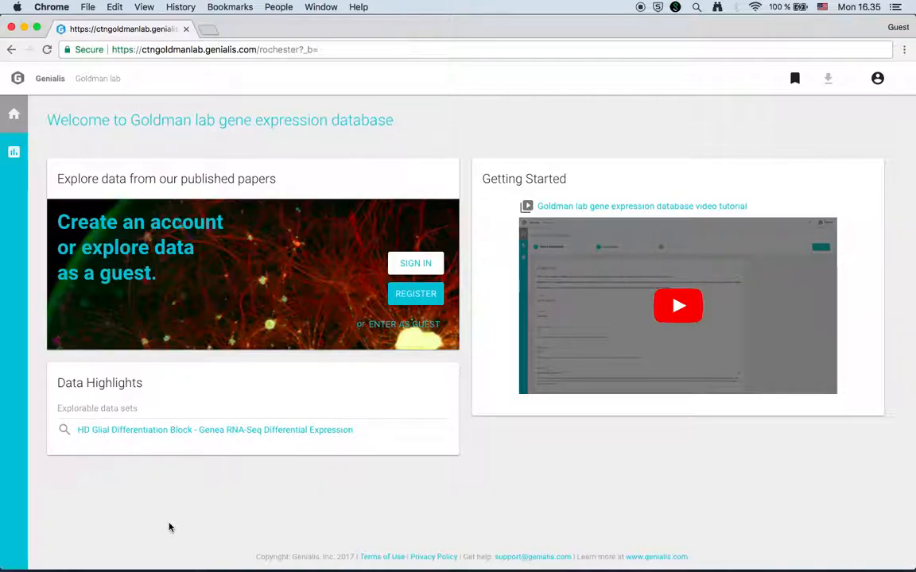
Go to the Interactive Visual Analysis page to show the Gene View's Gene Sets table.
click(14, 155)
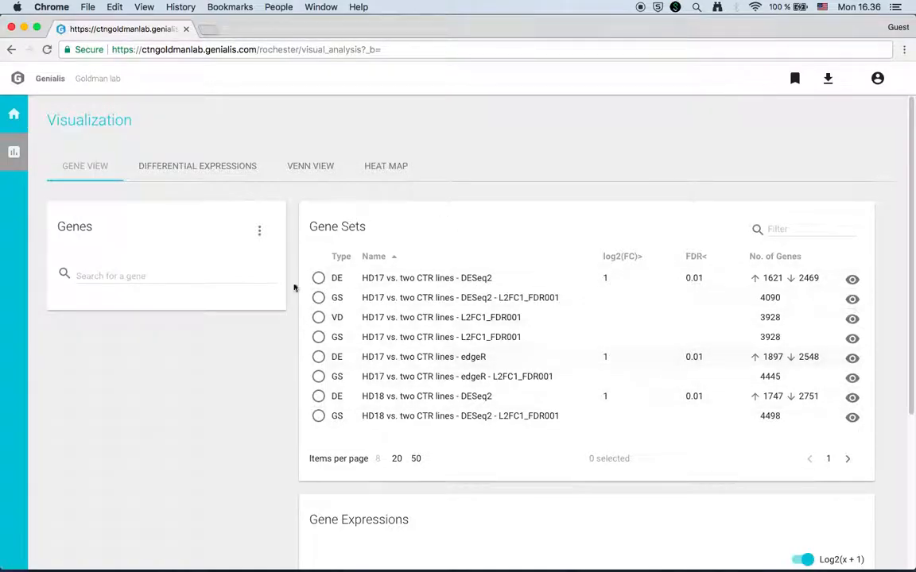
Show 20 gene sets per page and highlight HD17 and 'two CTR lines' in the first set's name.
click(397, 460)
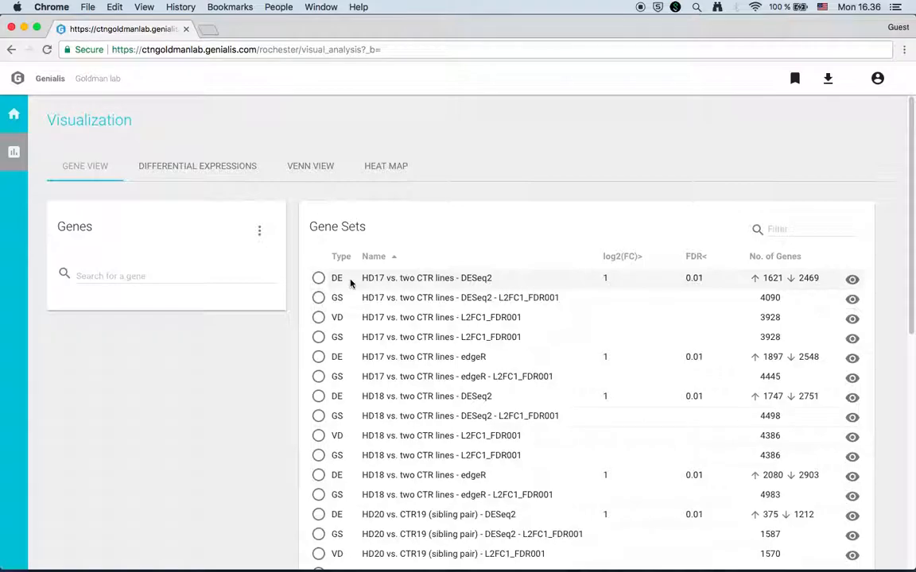
double_click(373, 279)
drag(400, 279, 522, 282)
click(632, 283)
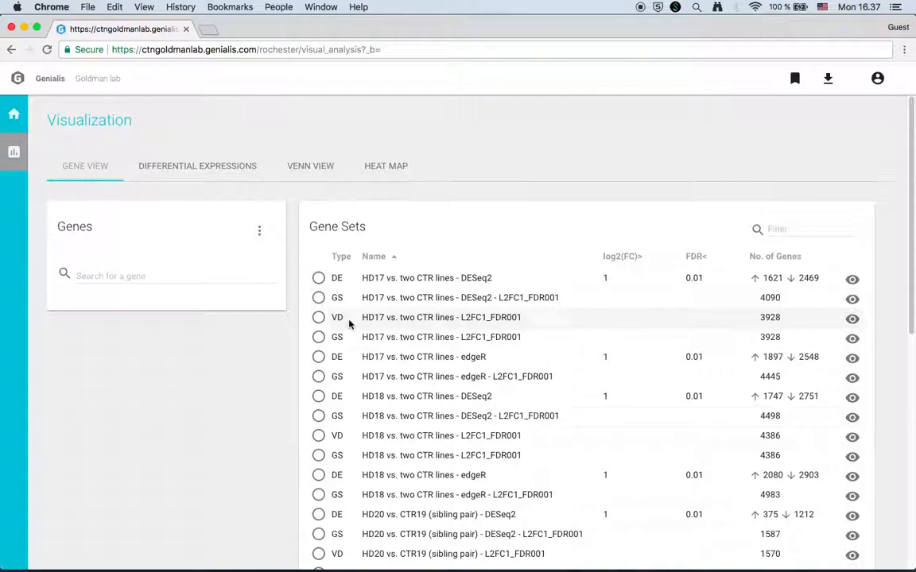
Add the genes SOX10, OLIG2 and PLP1 through Search for a gene.
click(156, 274)
text(SOX10)
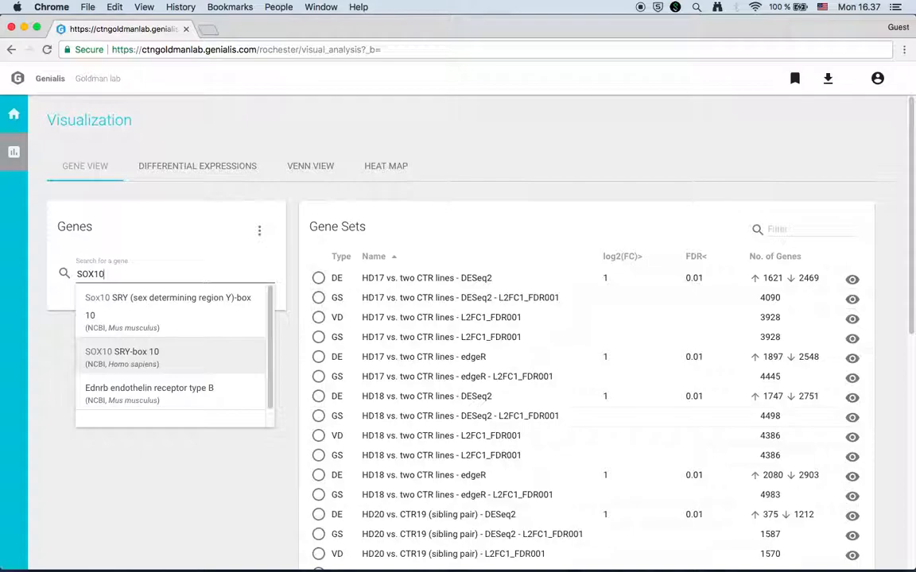
key(Return)
text(OLIG2)
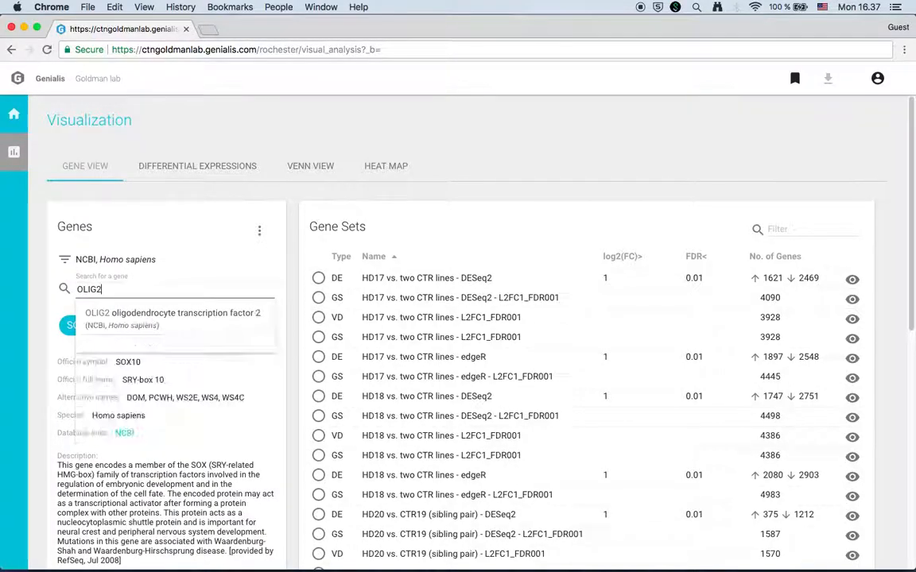
key(Return)
text(PL)
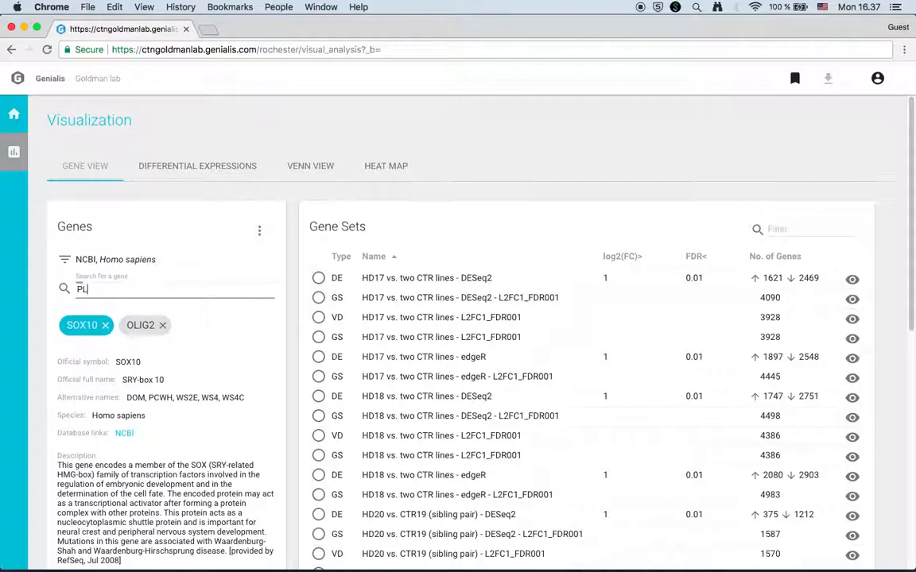
text(P1)
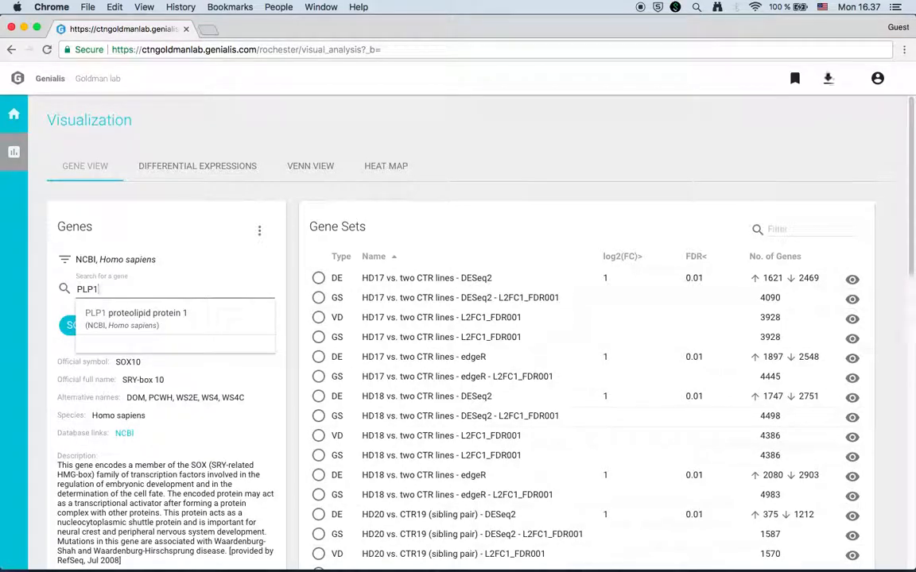
key(Return)
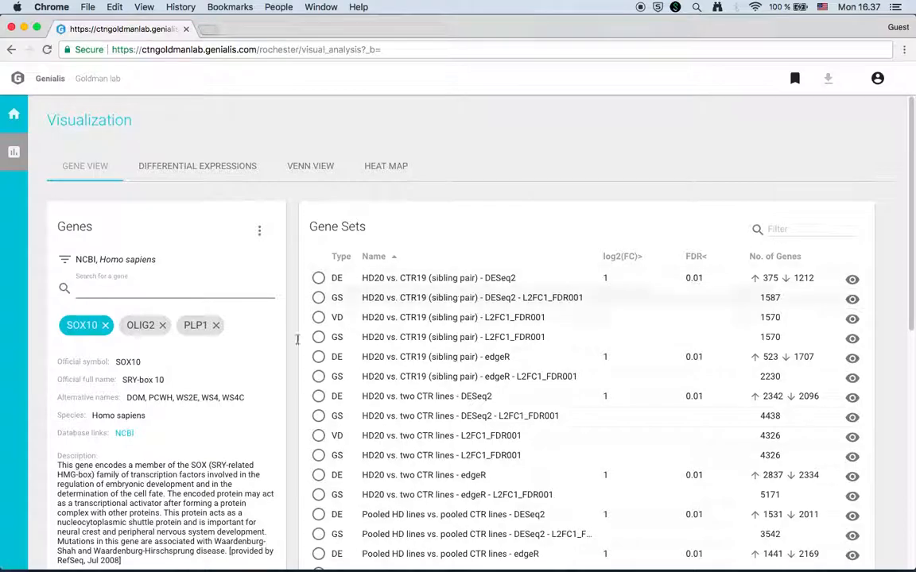
View the gene details for OLIG2, then PLP1, then SOX10 again.
click(140, 328)
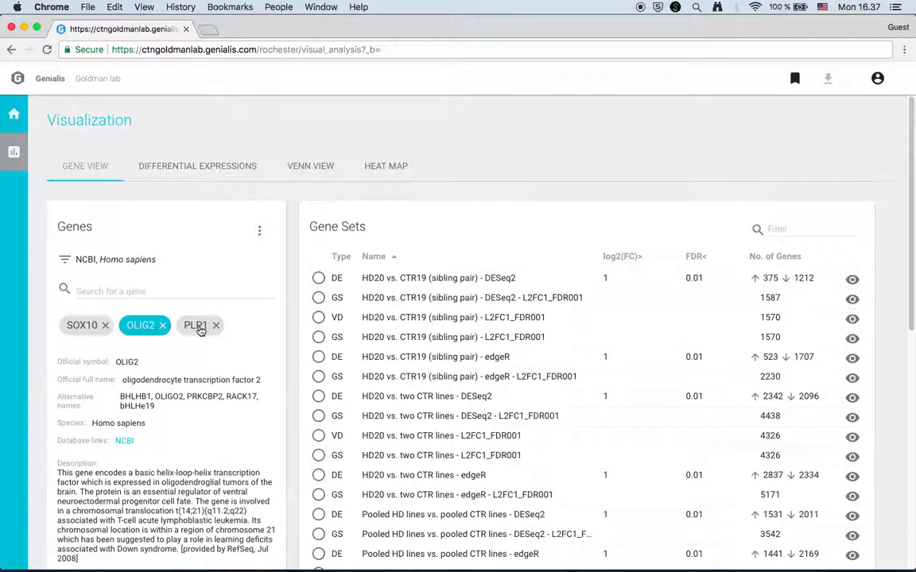
click(190, 327)
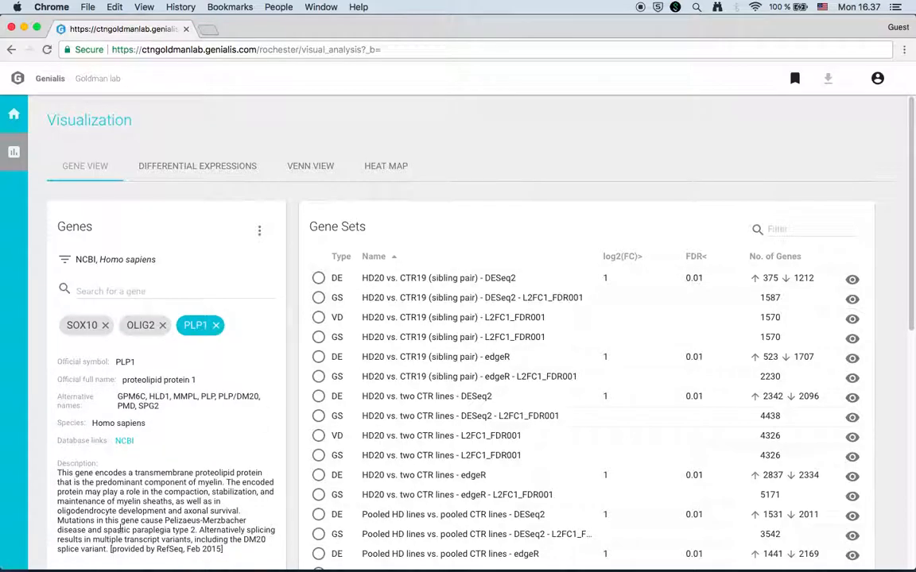
click(84, 328)
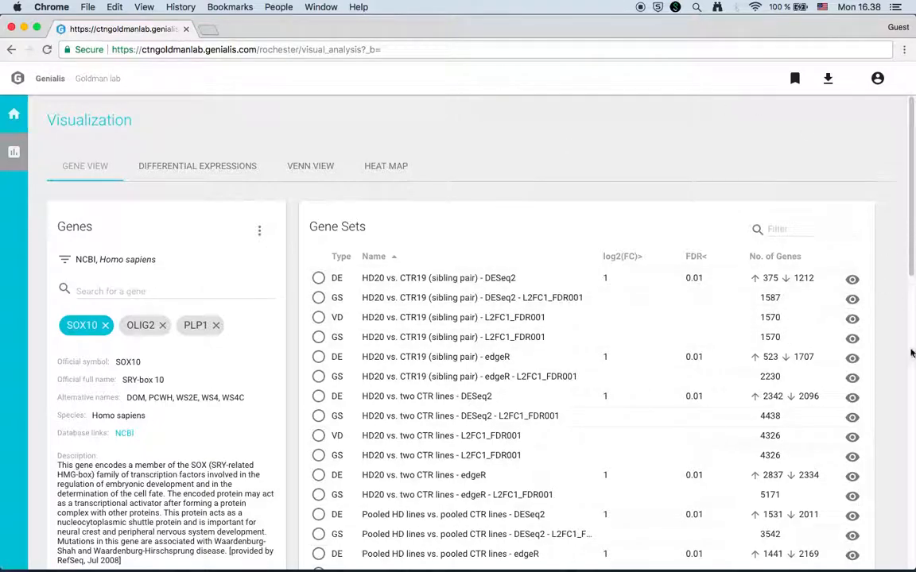
Open the HD20 vs. CTR19 DESeq2 set's details and expand its HD and CTR sample groups.
click(853, 279)
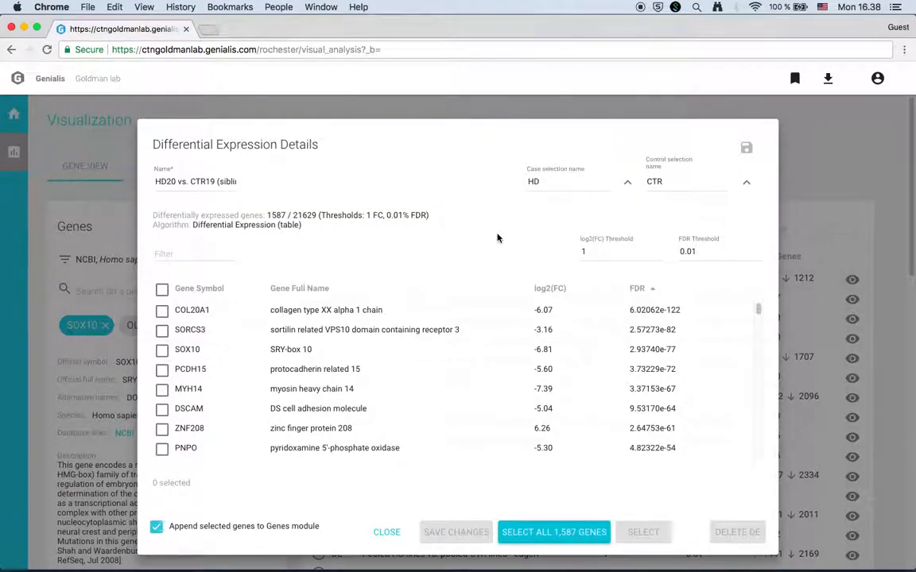
click(628, 182)
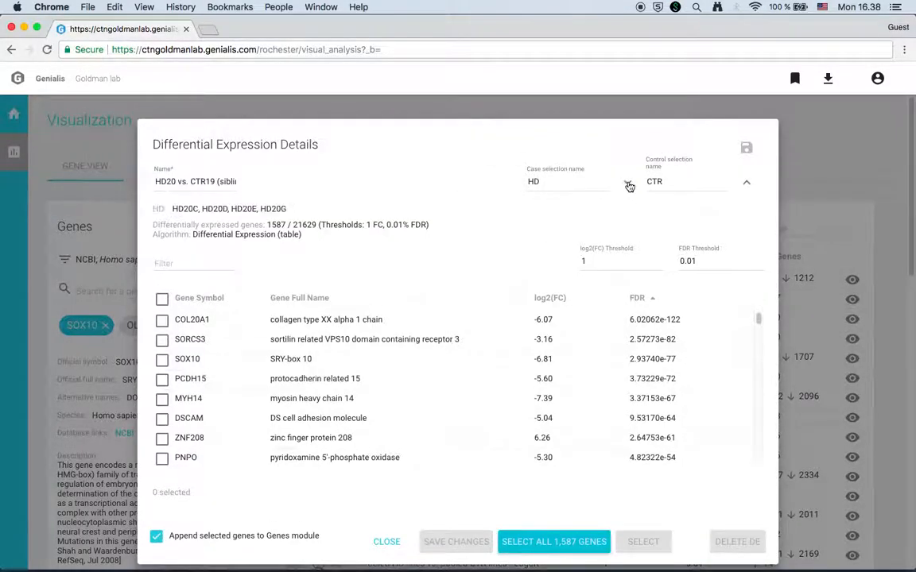
click(747, 186)
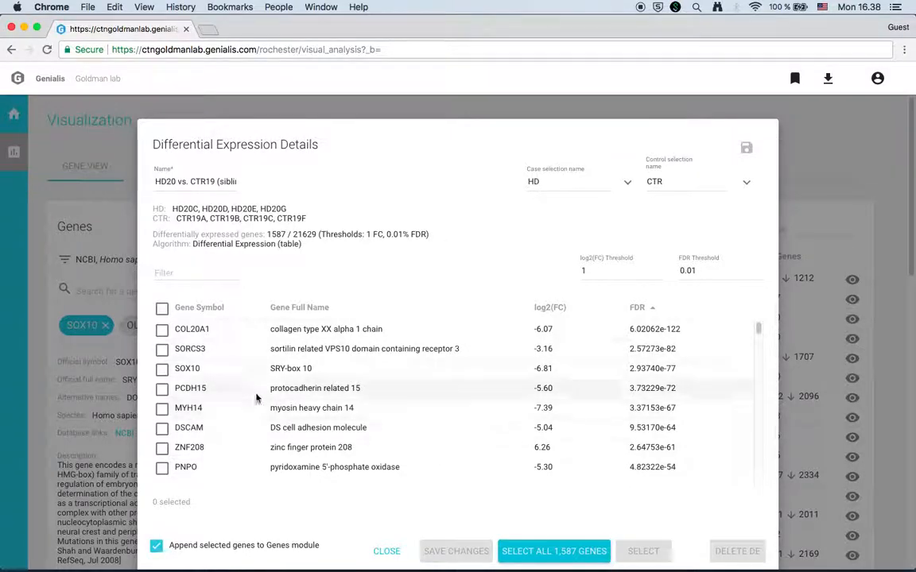
scroll(372, 383, down, 3)
scroll(372, 382, down, 4)
scroll(372, 382, up, 7)
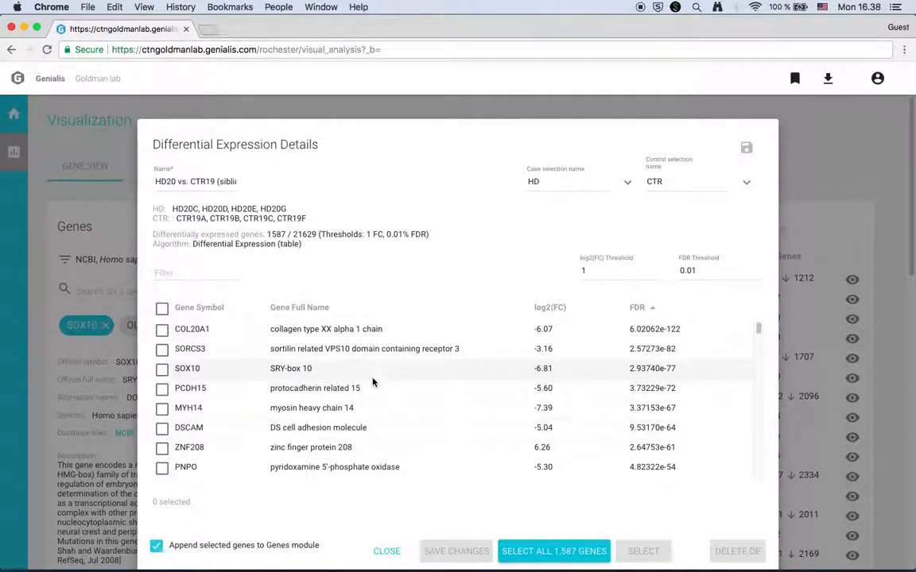
Select COL20A1, SORCS3, SOX10, PCDH15, MYH14, DSCAM, ZNF208 and PNPO into the Genes panel.
click(162, 329)
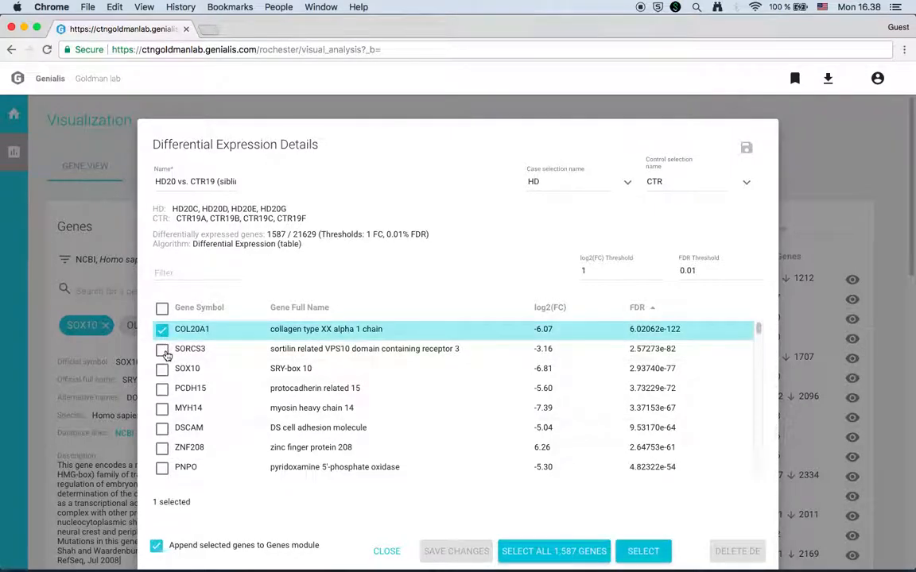
click(162, 349)
click(162, 369)
click(162, 389)
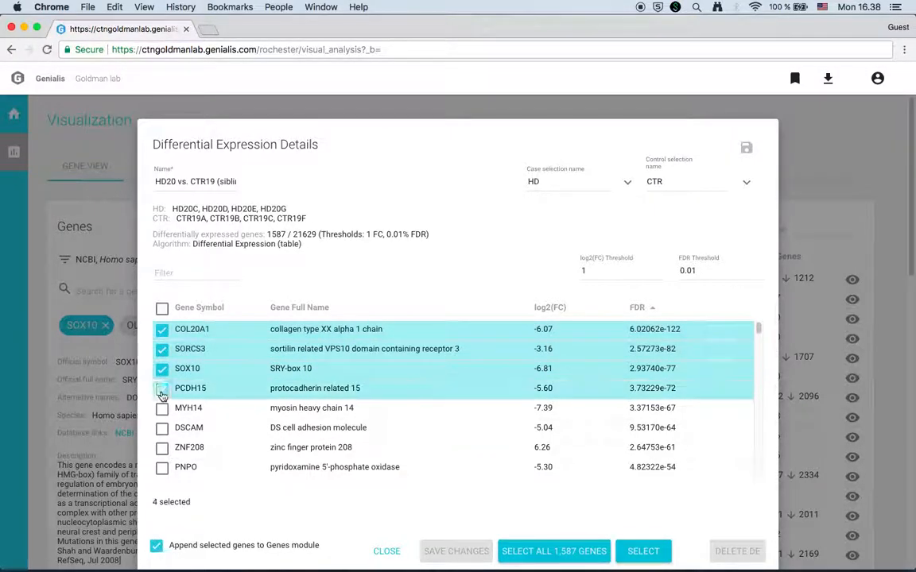
click(161, 408)
click(161, 429)
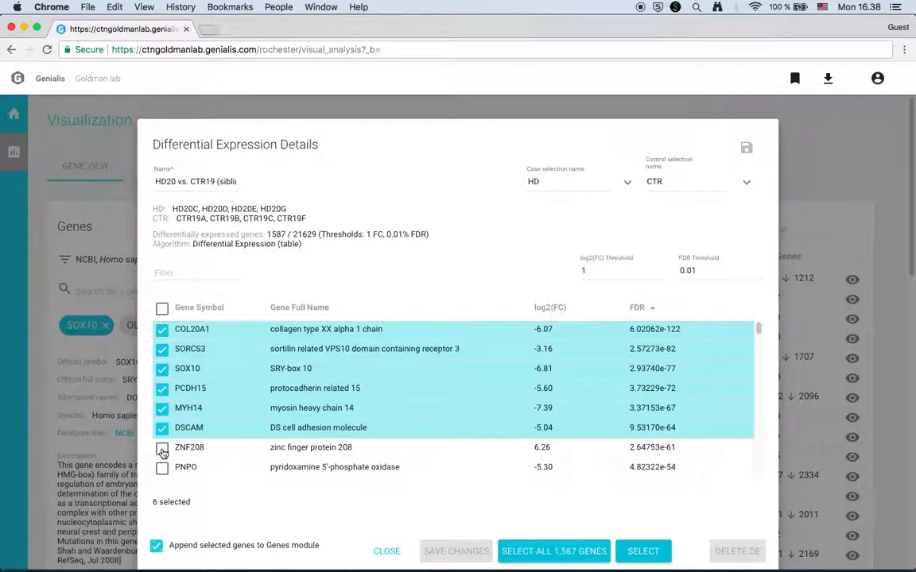
click(161, 447)
click(161, 467)
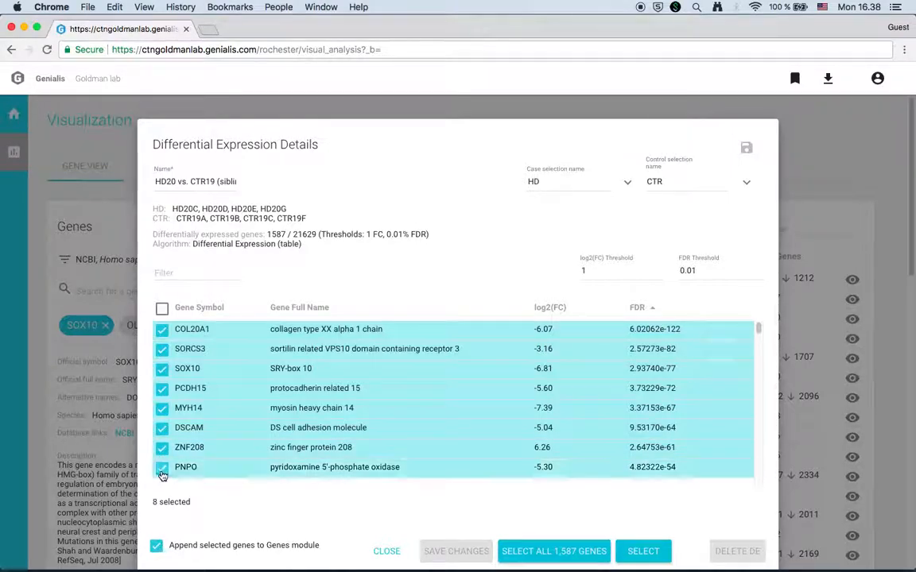
click(644, 552)
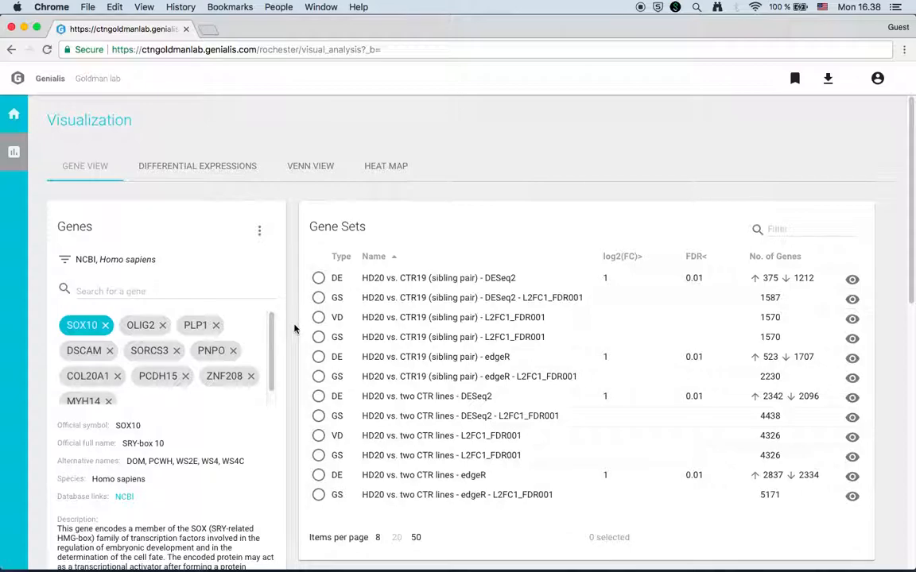
Select the HD20 vs. CTR19 (sibling pair) - DESeq2 set and view its expression chart (case 0.439, control 6.073).
scroll(294, 328, down, 2)
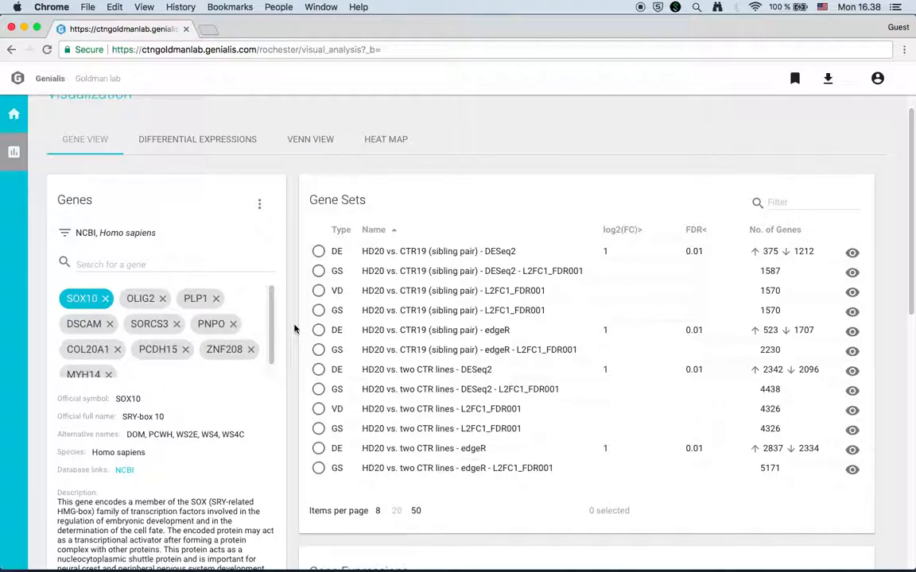
click(318, 252)
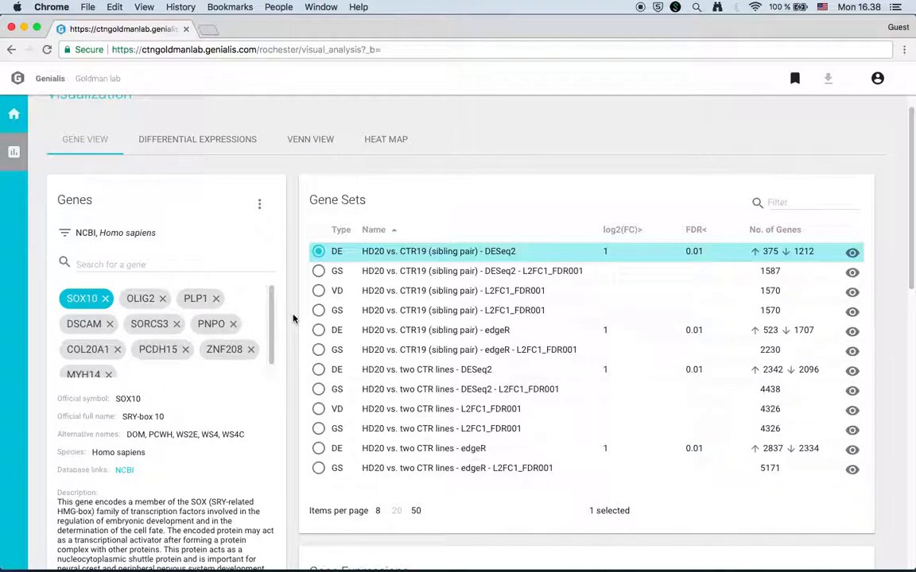
scroll(294, 319, down, 5)
scroll(294, 318, down, 3)
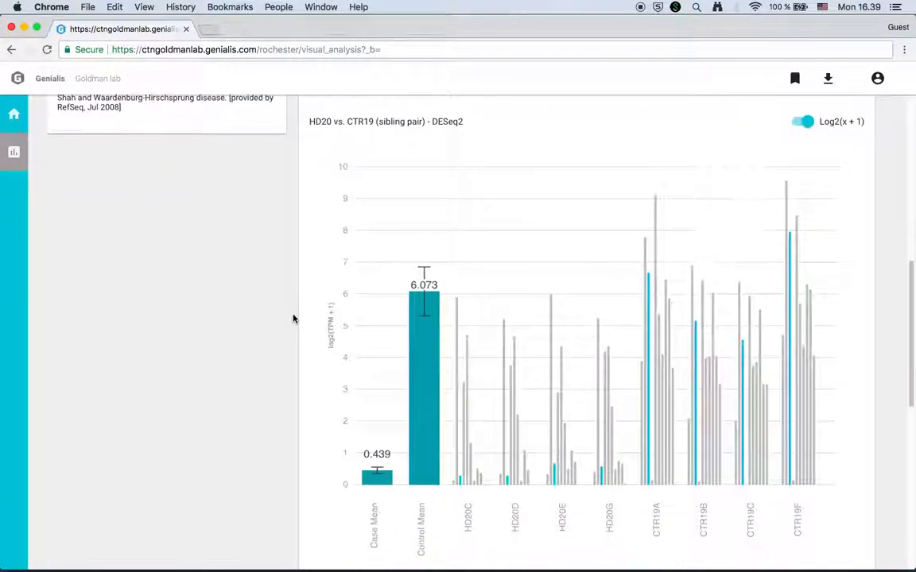
scroll(293, 319, up, 1)
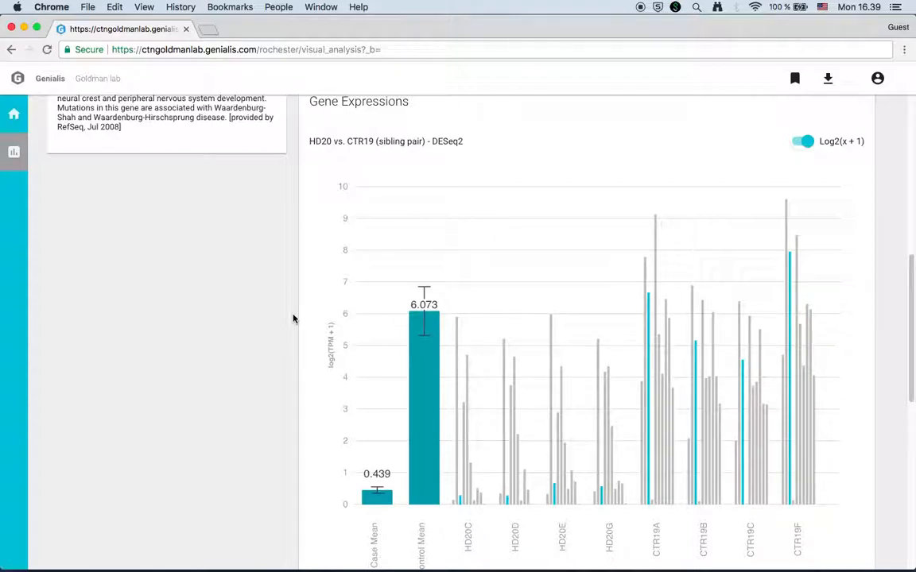
scroll(293, 319, down, 1)
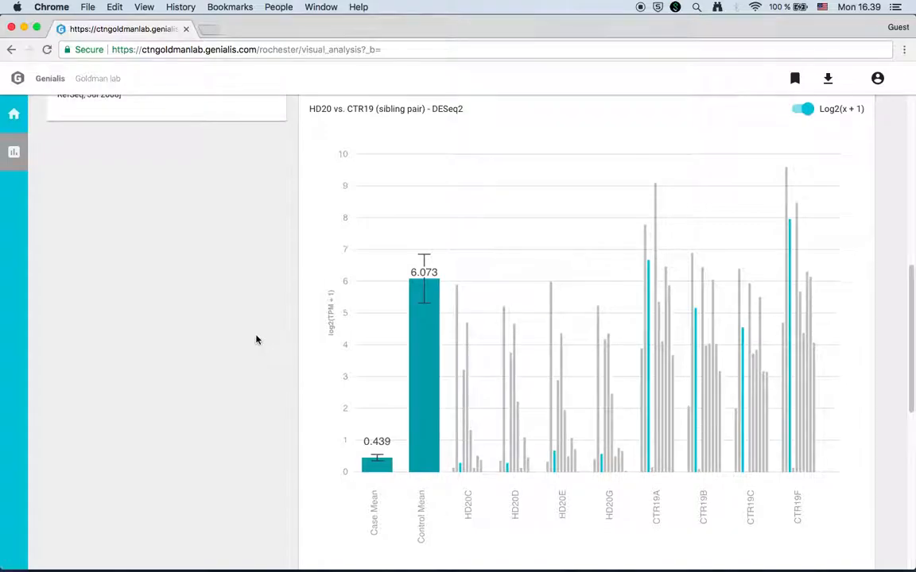
scroll(256, 340, down, 5)
scroll(256, 340, down, 2)
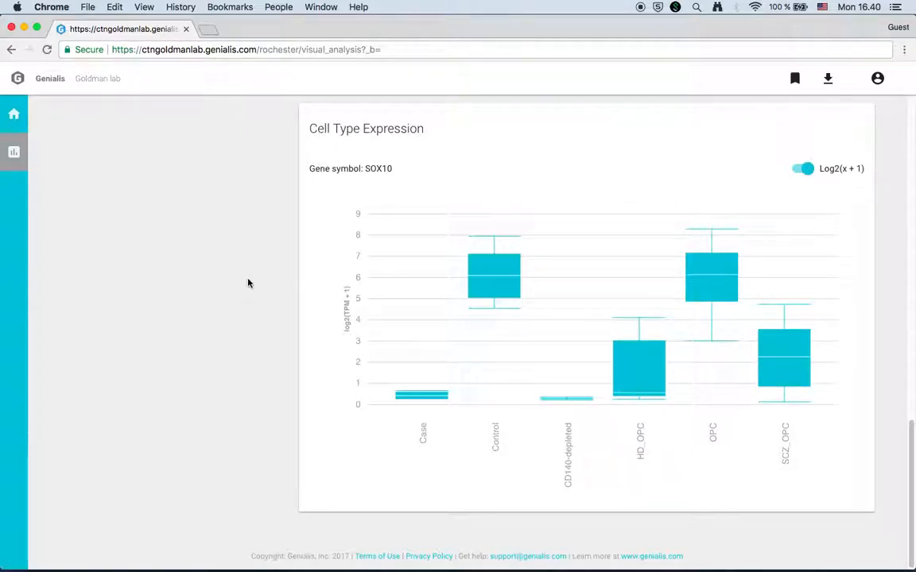
Review OLIG2's details and charts, then move to the Differential Expressions comparisons page.
scroll(248, 283, up, 10)
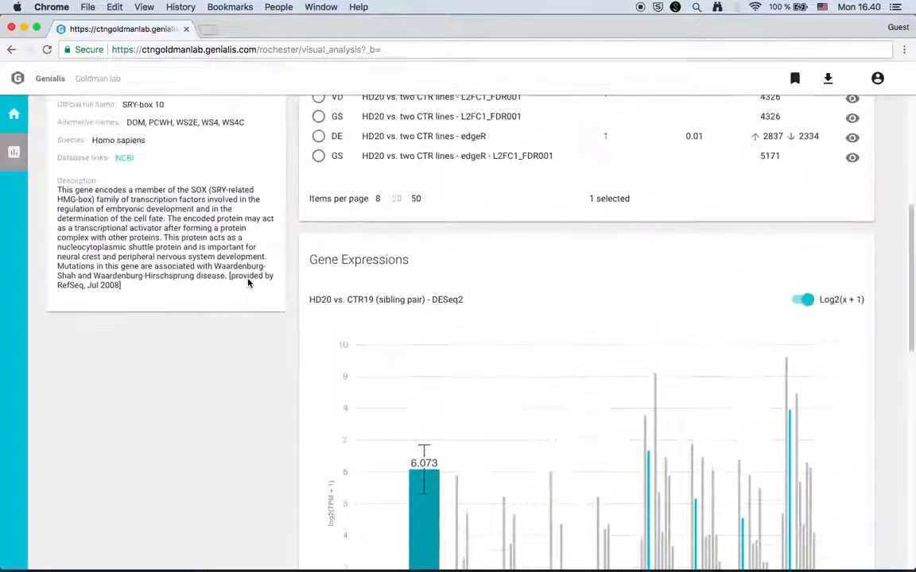
scroll(248, 283, up, 4)
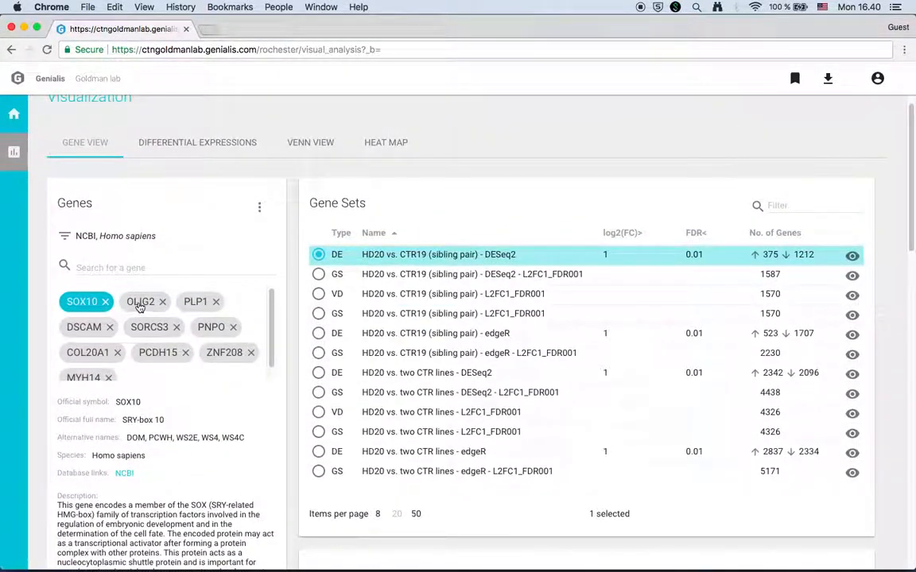
click(140, 304)
scroll(293, 344, down, 8)
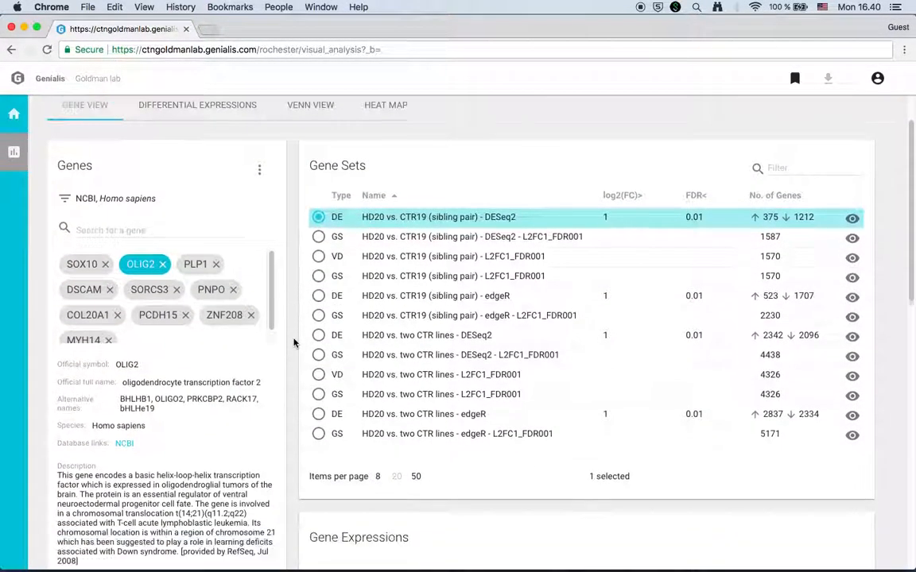
scroll(294, 344, down, 8)
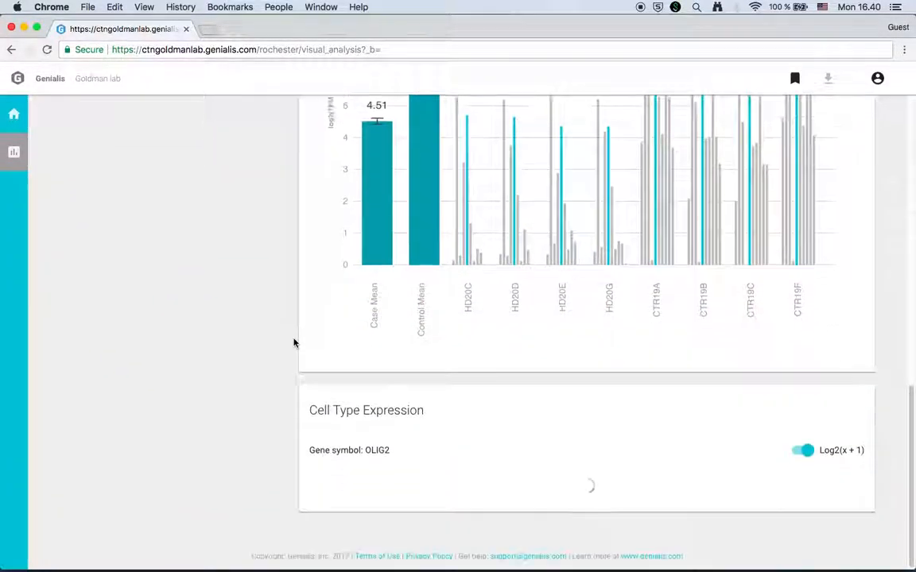
scroll(294, 343, down, 2)
scroll(293, 343, up, 8)
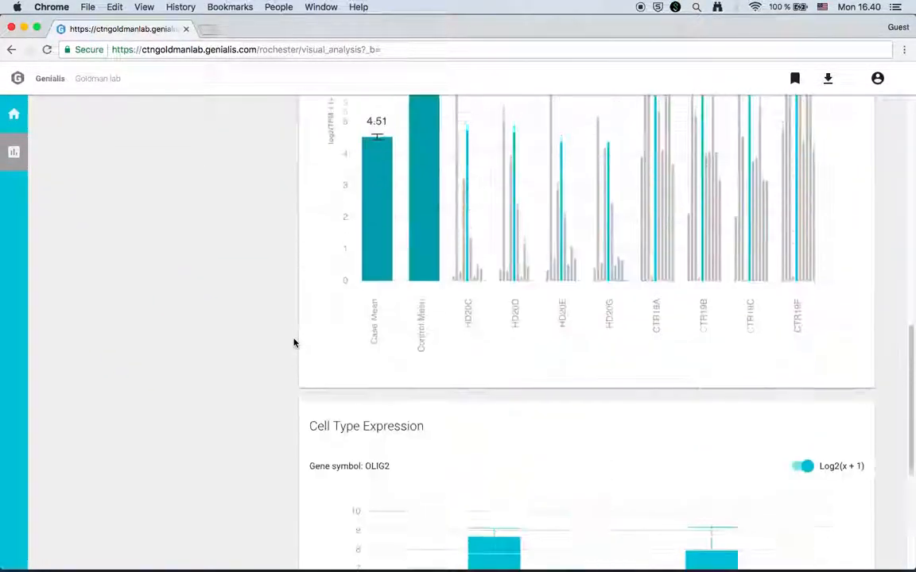
scroll(293, 343, up, 5)
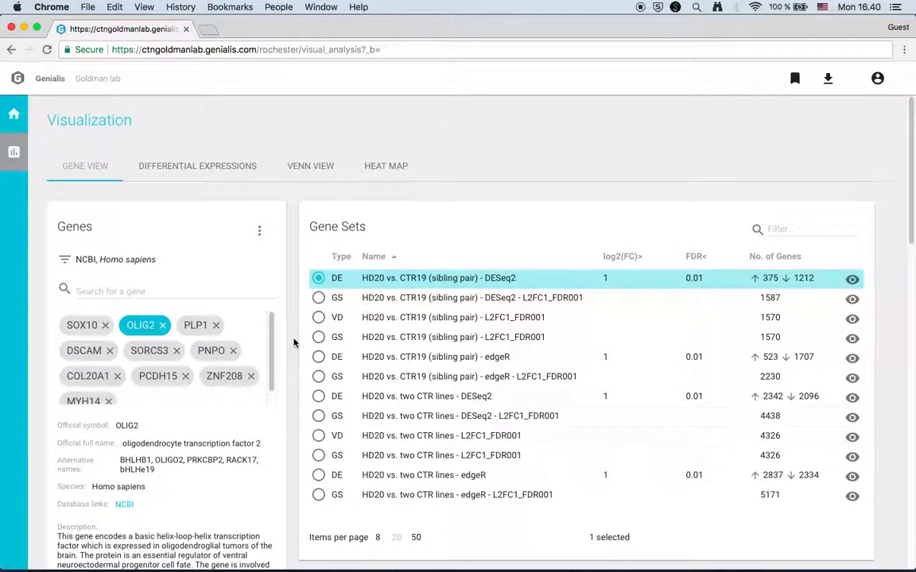
click(199, 167)
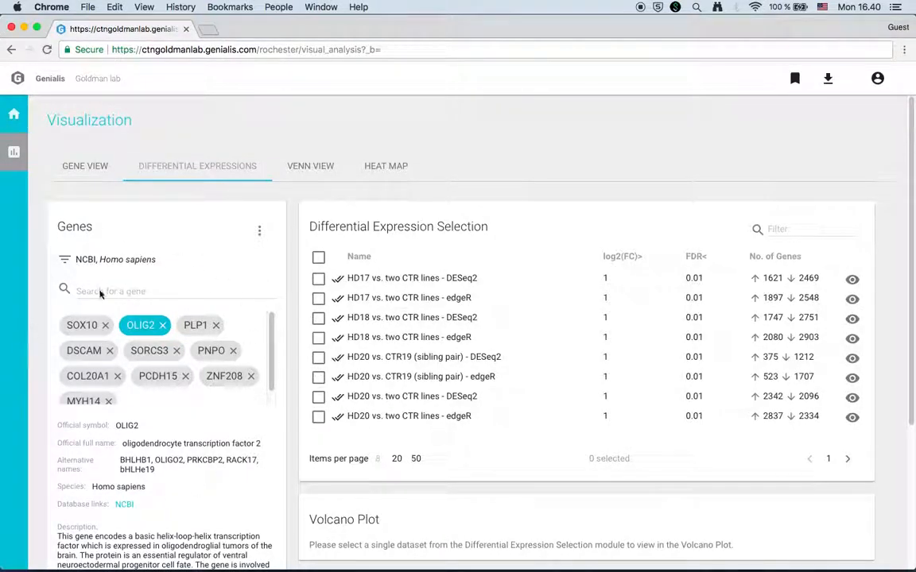
Tick HD20 vs. CTR19 (sibling pair) - DESeq2 and view its volcano plot at FC 2, FDR 0.01.
click(318, 359)
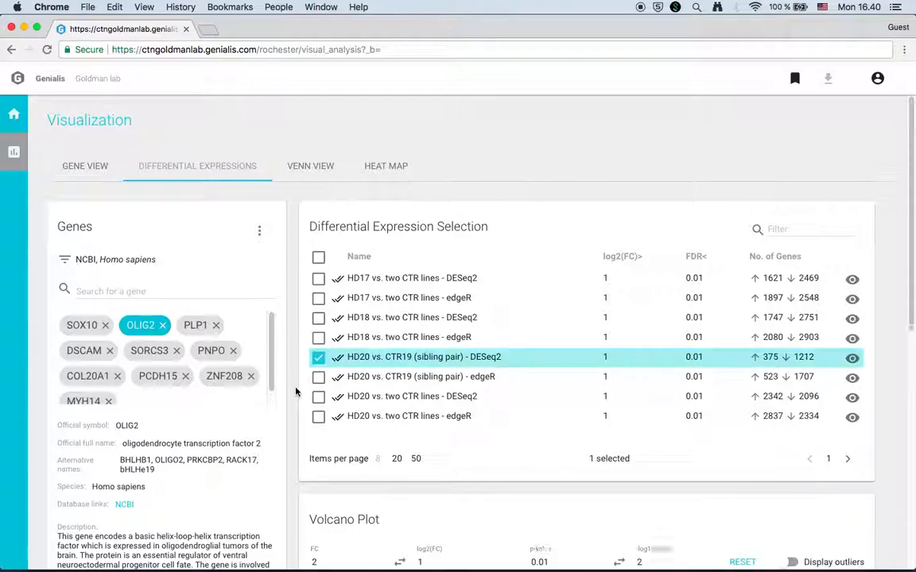
scroll(295, 391, down, 5)
scroll(296, 391, down, 4)
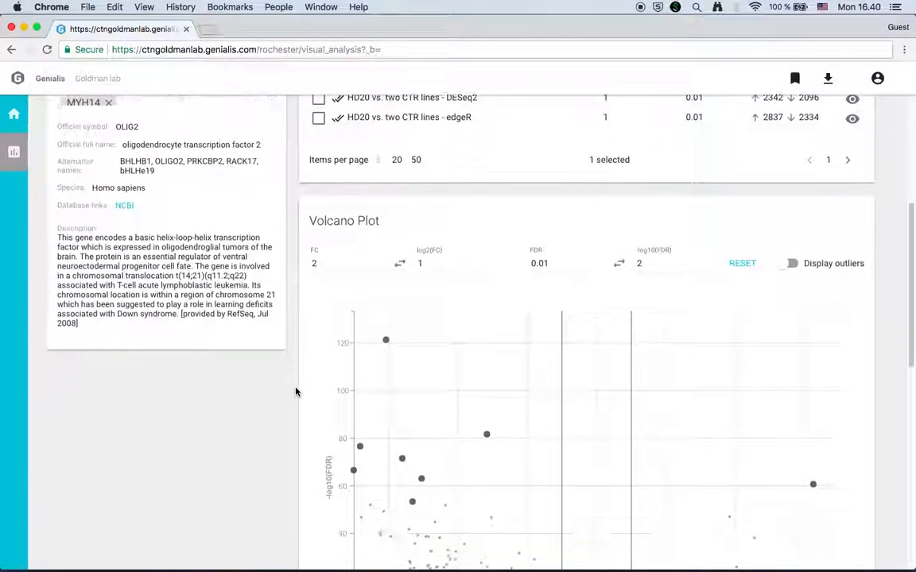
scroll(296, 391, up, 1)
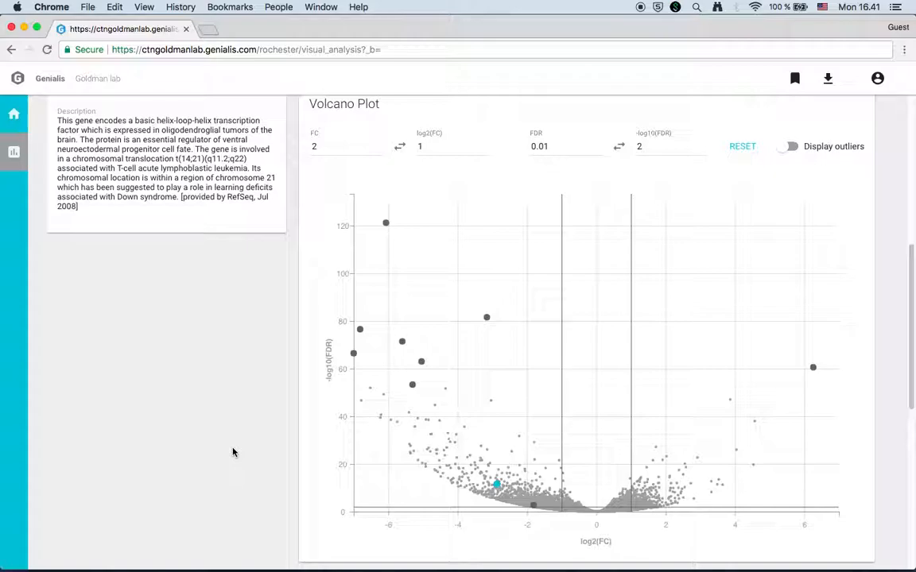
scroll(233, 452, up, 5)
scroll(232, 452, down, 5)
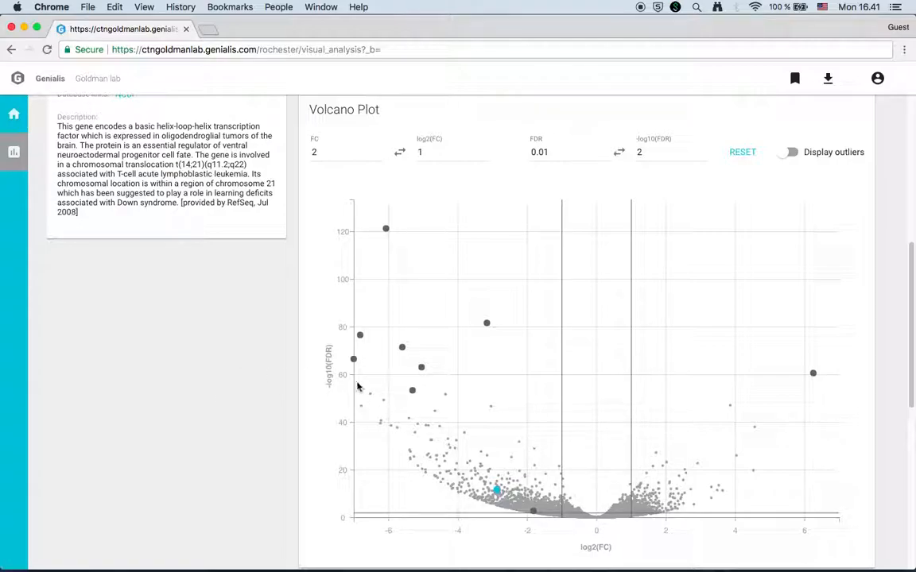
Box-select the significant down-regulated volcano points and add all 140 genes to the list.
drag(544, 475, 560, 494)
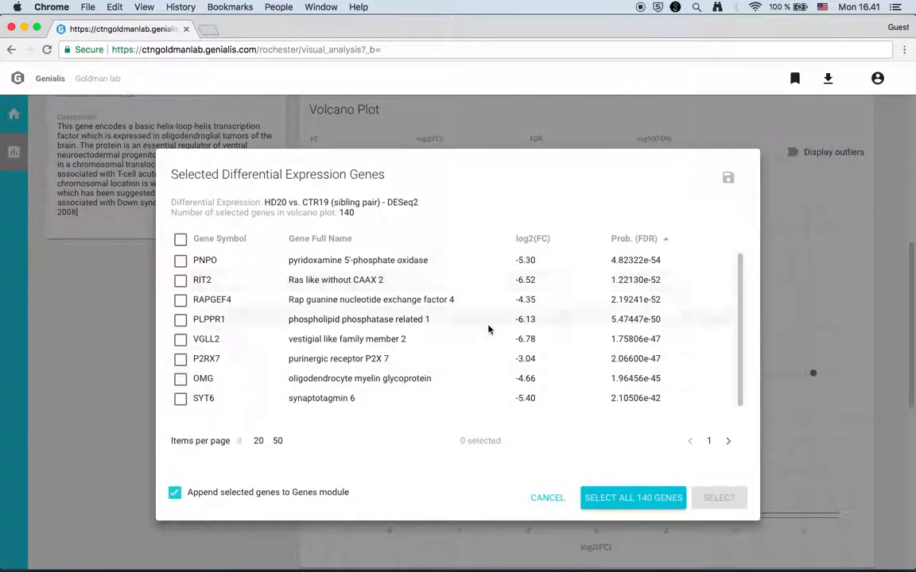
click(635, 499)
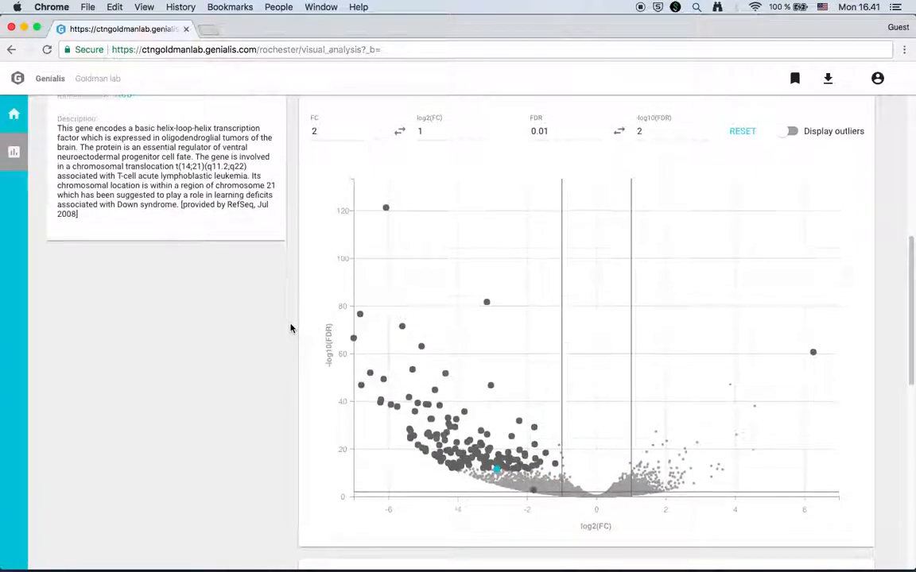
scroll(291, 328, up, 5)
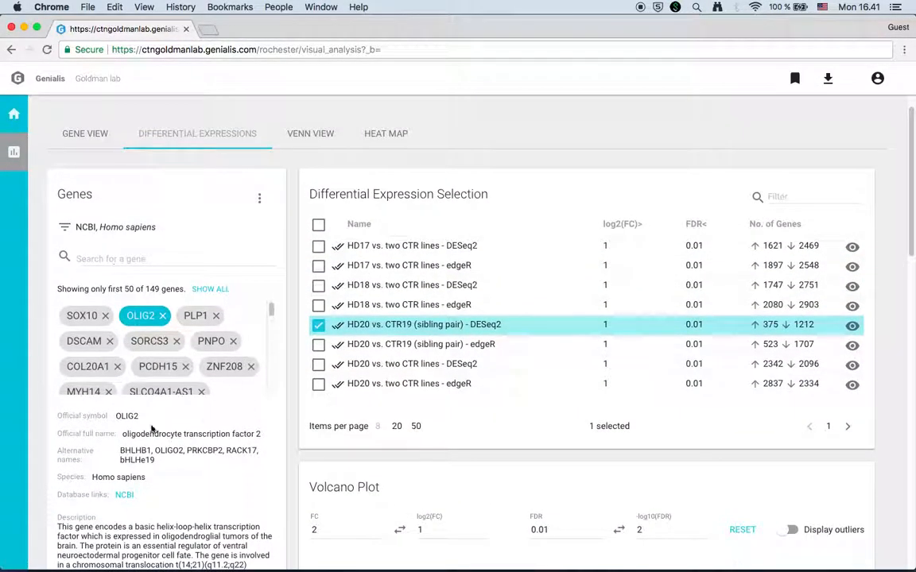
scroll(294, 424, down, 10)
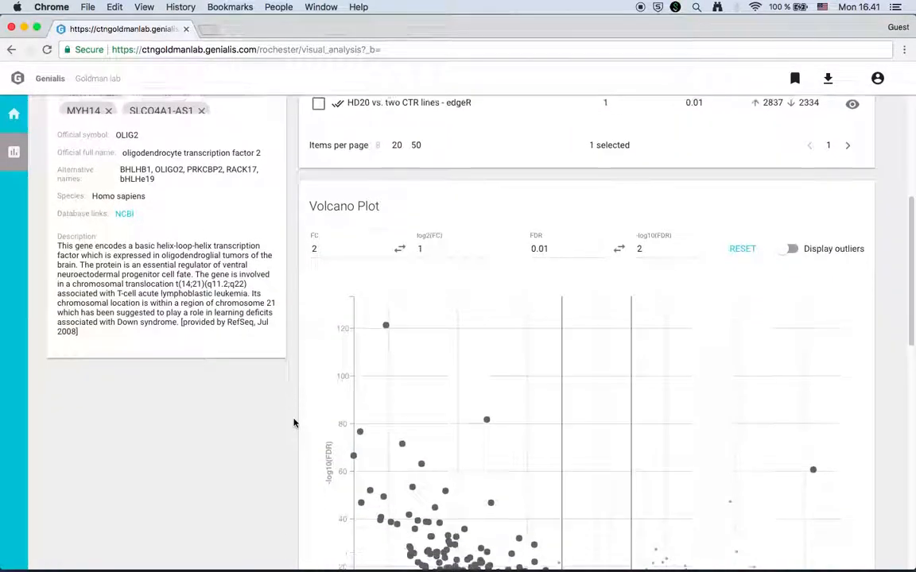
scroll(293, 424, up, 1)
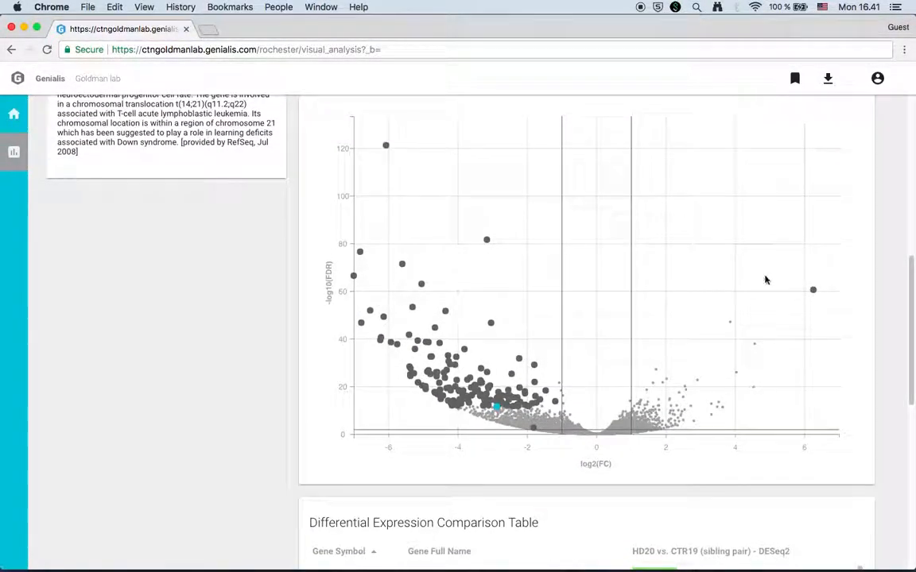
Box-select the up-regulated points, tick ZNF718 and SPON2, and add all 13 genes.
drag(639, 294, 787, 398)
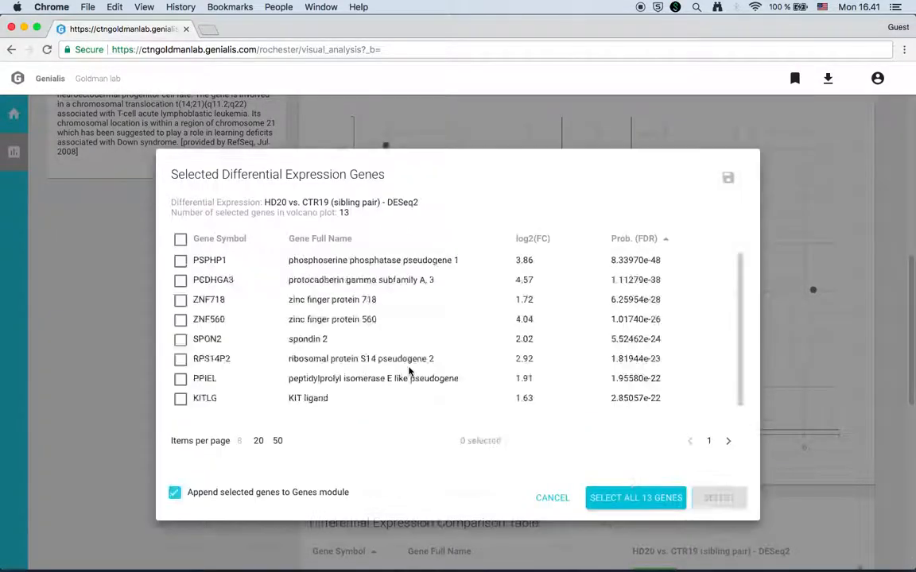
click(181, 300)
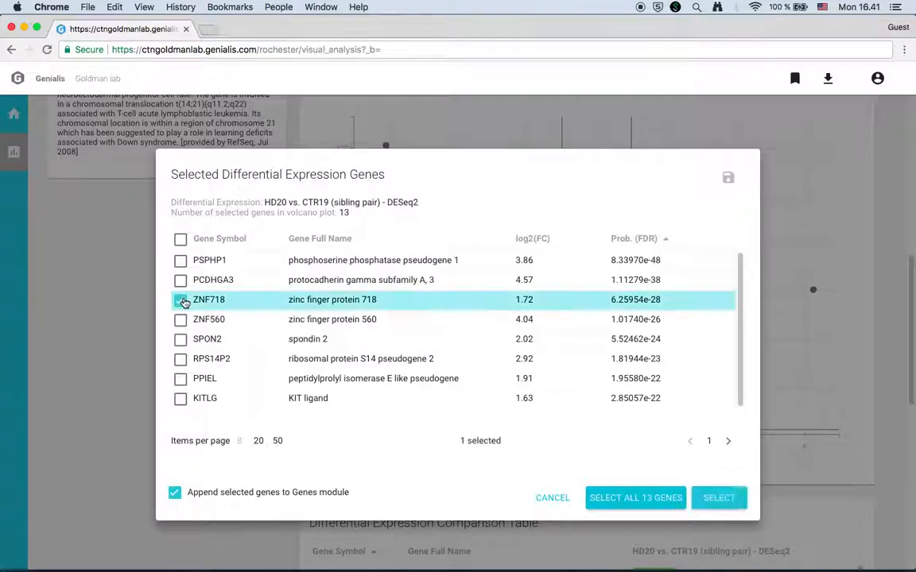
click(181, 340)
click(625, 498)
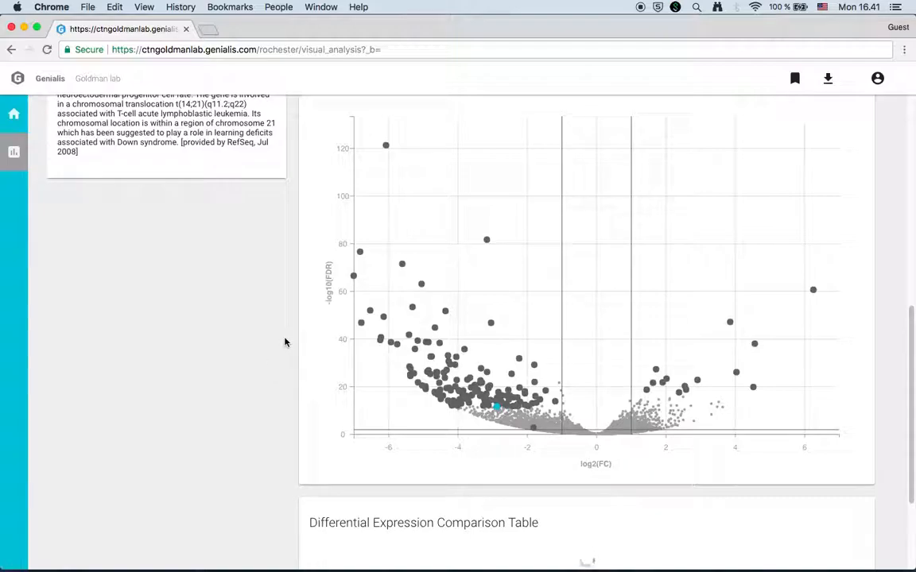
Switch the gene under review to SOX10 and look over its details.
scroll(284, 342, up, 5)
scroll(285, 343, up, 3)
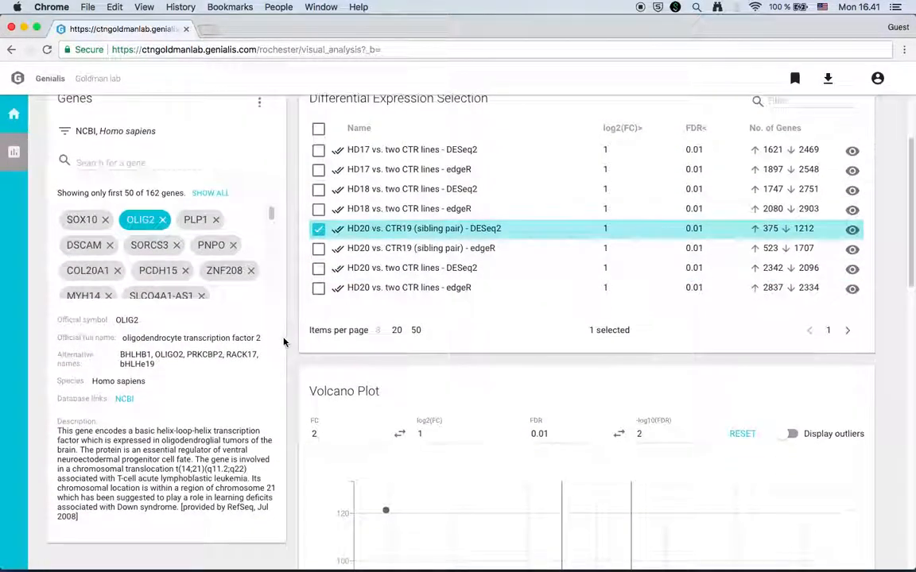
click(81, 222)
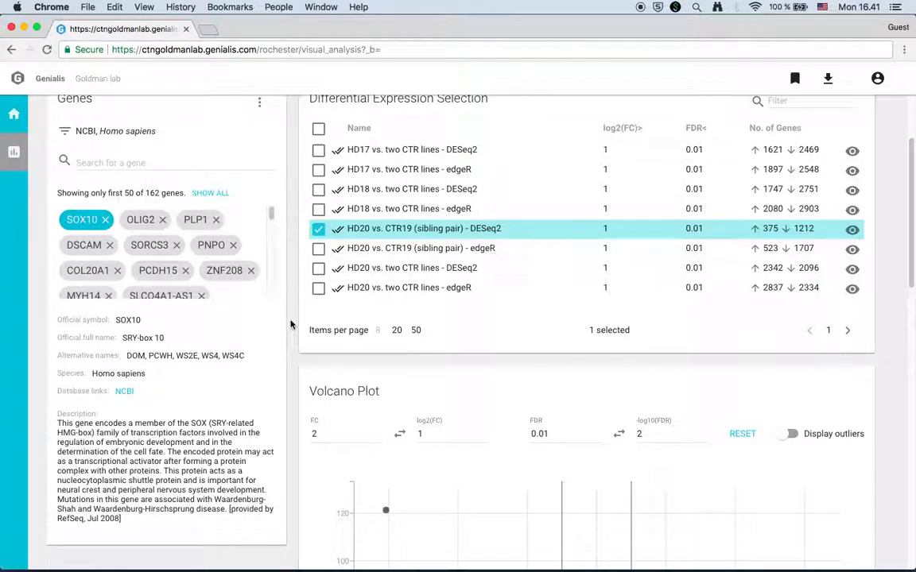
scroll(291, 325, down, 6)
scroll(291, 324, down, 1)
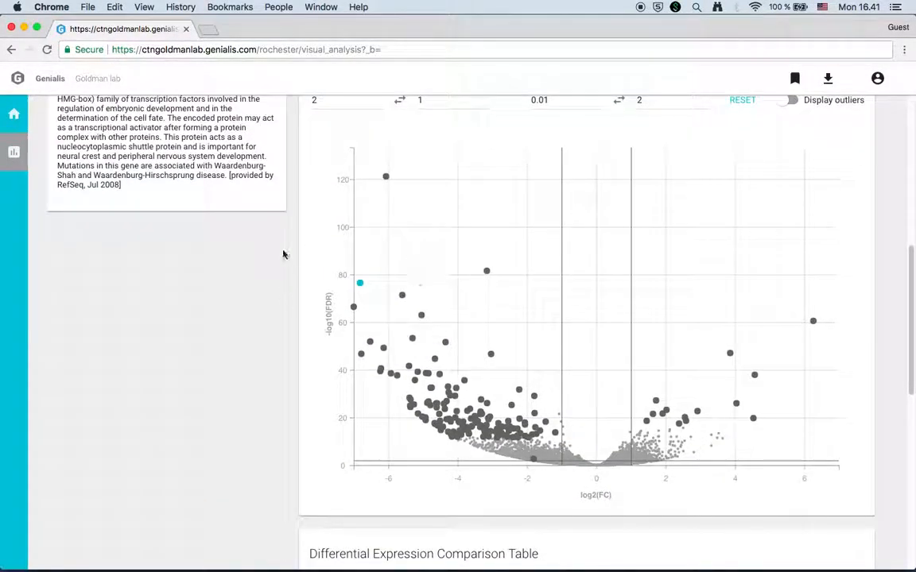
scroll(253, 407, up, 10)
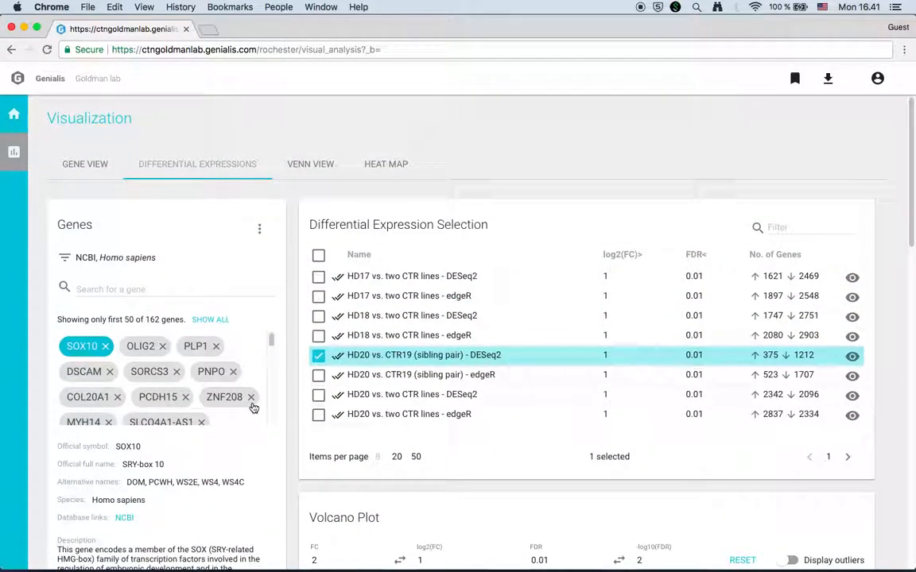
click(319, 377)
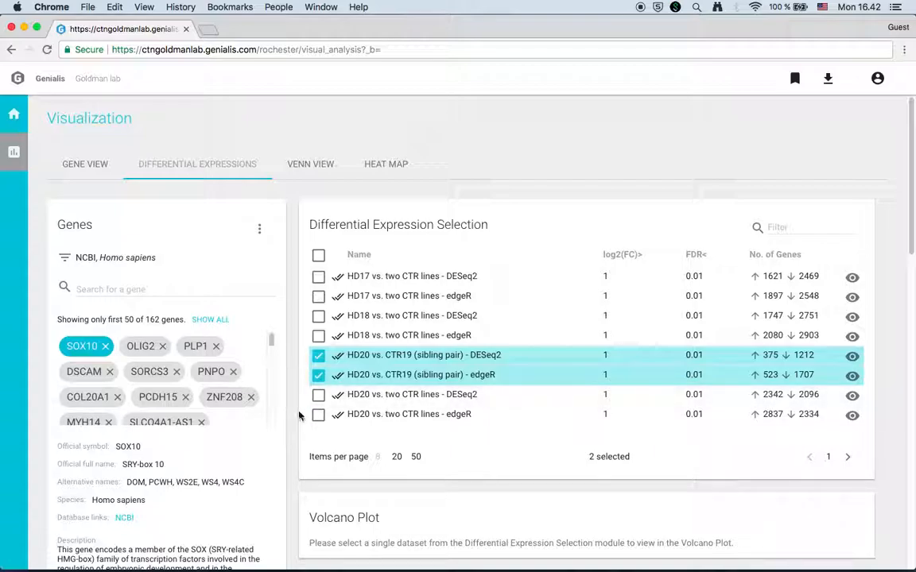
scroll(299, 415, down, 4)
scroll(299, 415, up, 3)
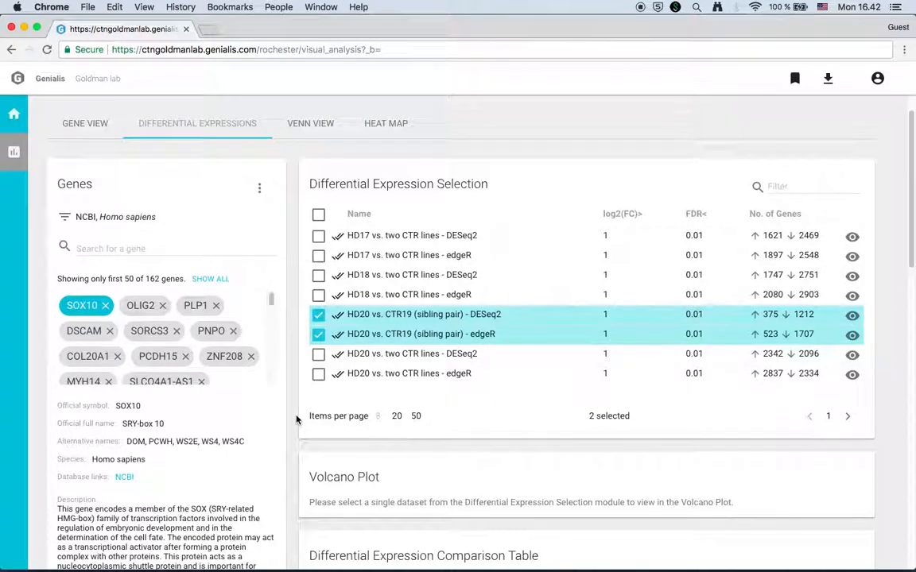
scroll(297, 420, down, 5)
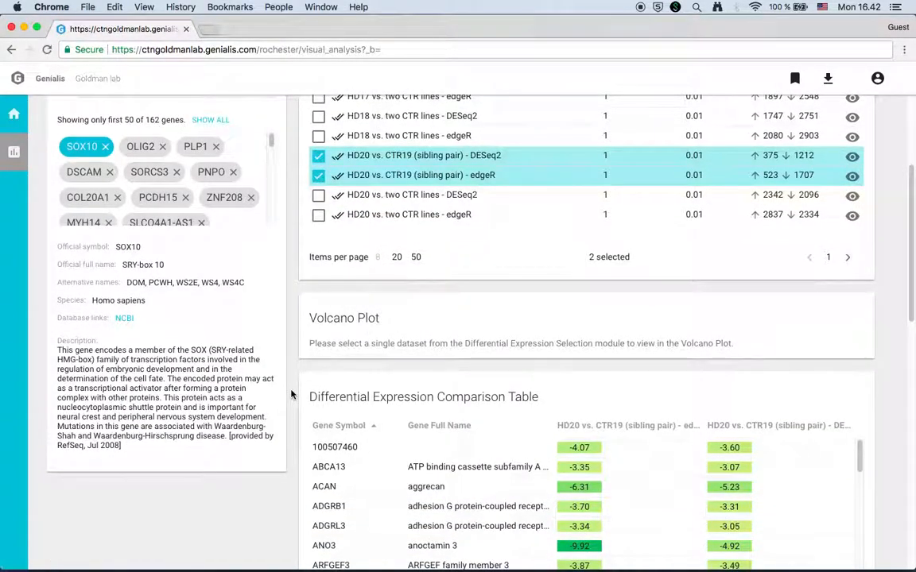
scroll(291, 394, down, 5)
scroll(291, 394, down, 2)
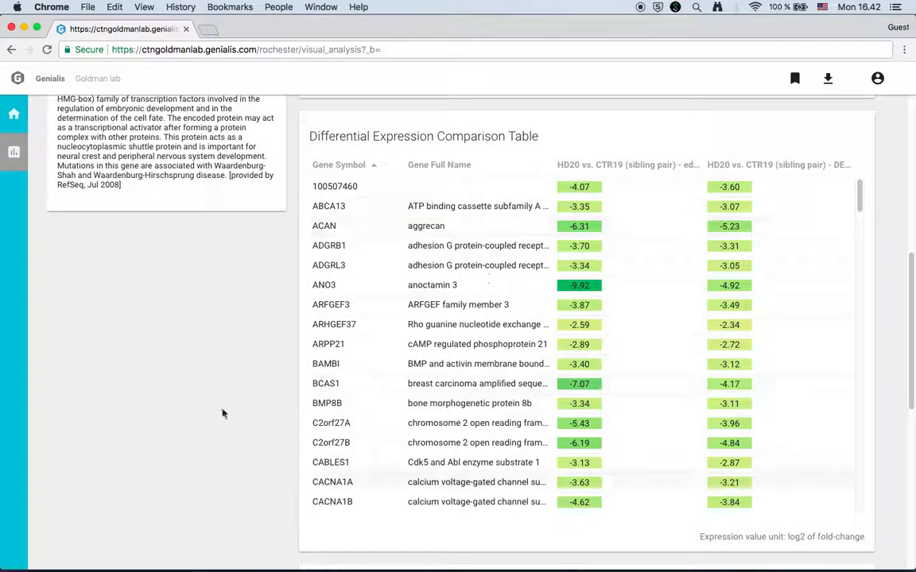
scroll(279, 364, down, 10)
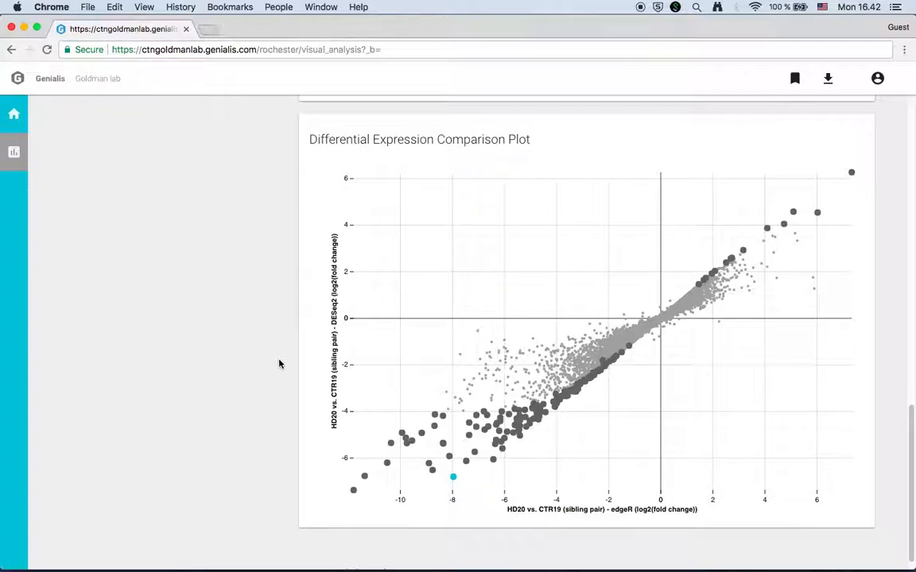
scroll(278, 364, up, 15)
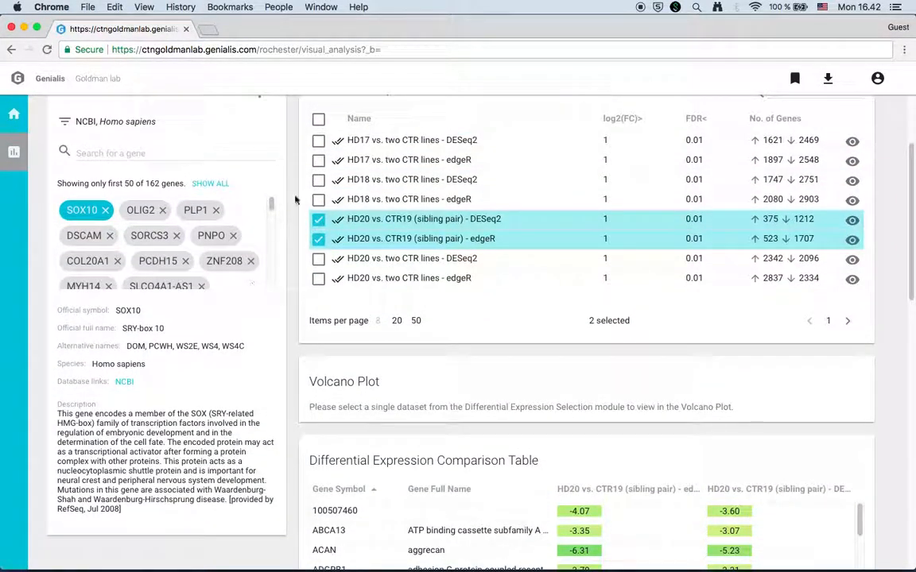
Swap HD20 vs. CTR19 (sibling pair) - DESeq2 for HD17 vs. two CTR lines - DESeq2 and review the comparison.
click(318, 219)
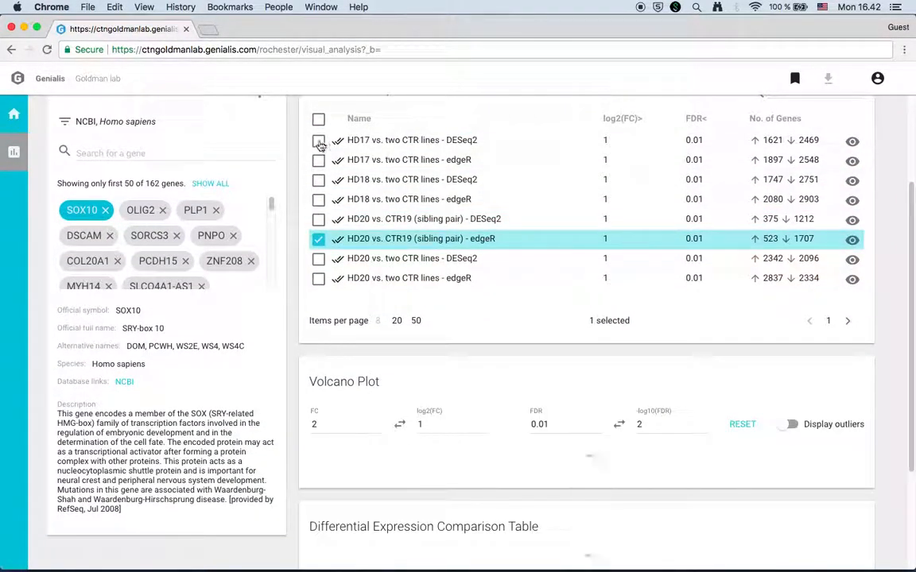
click(319, 142)
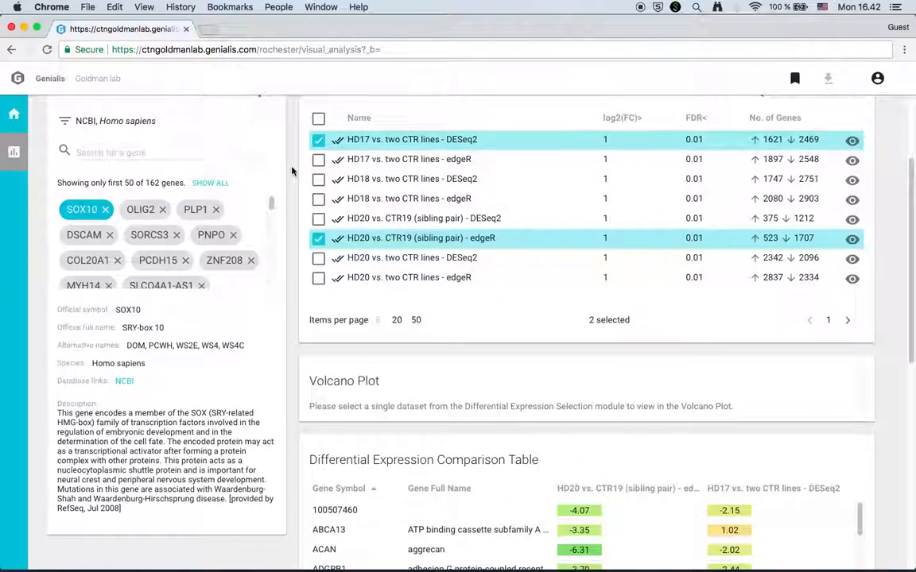
scroll(292, 171, down, 5)
scroll(292, 171, down, 5)
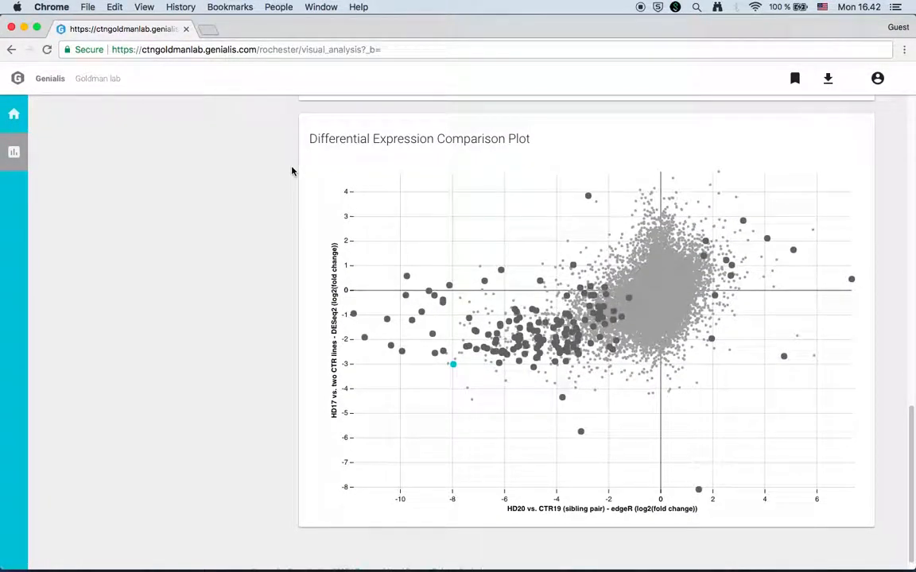
scroll(292, 171, up, 10)
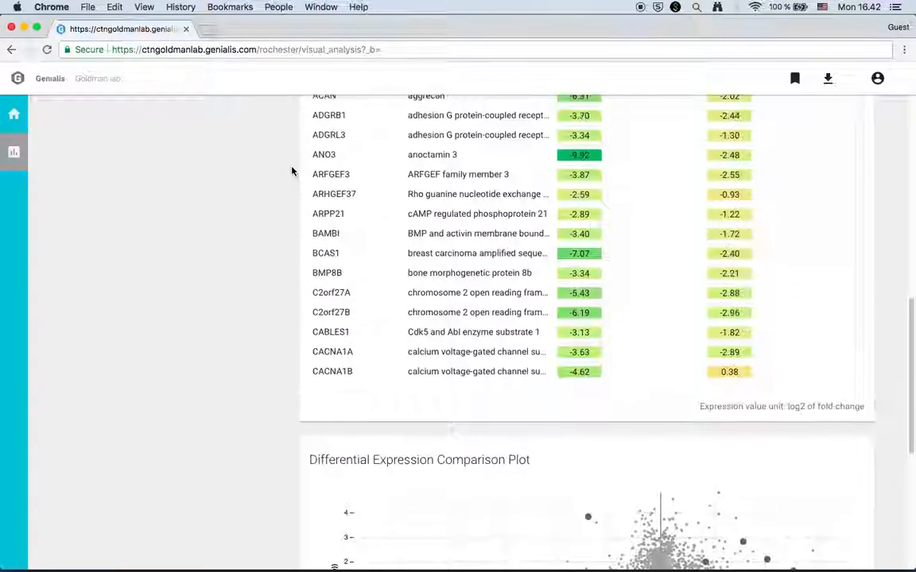
scroll(292, 171, up, 3)
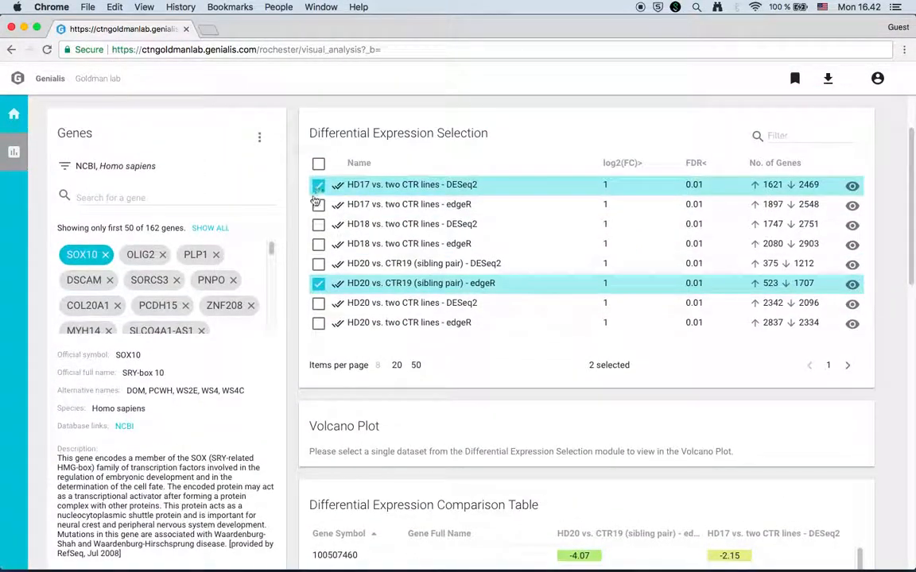
Add HD17 vs. two CTR lines - edgeR and HD18 vs. two CTR lines - DESeq2, then go to Sign in.
click(318, 206)
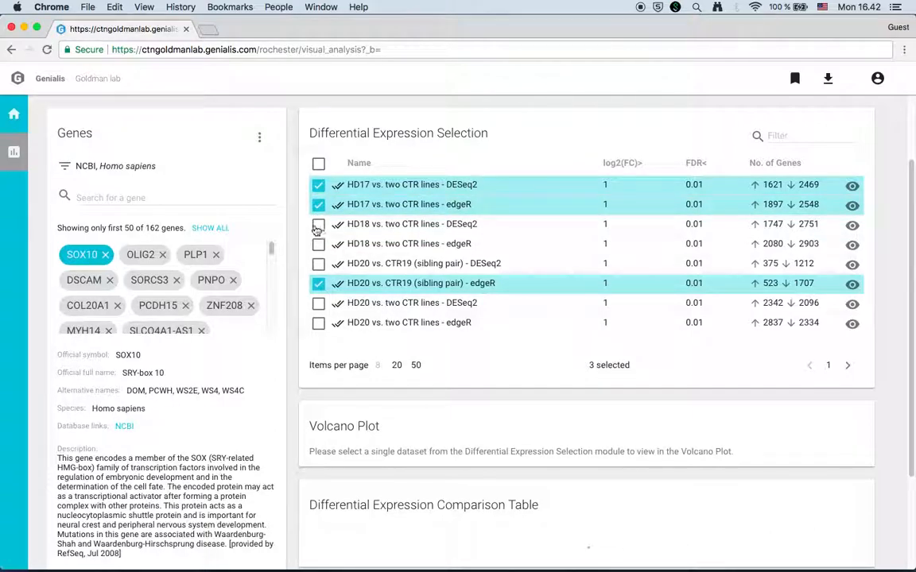
click(318, 224)
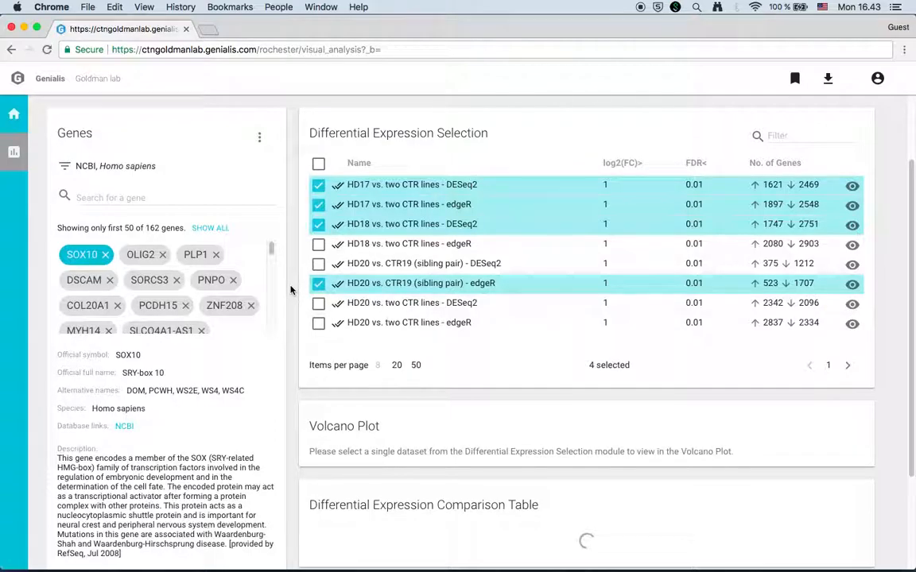
scroll(291, 290, down, 8)
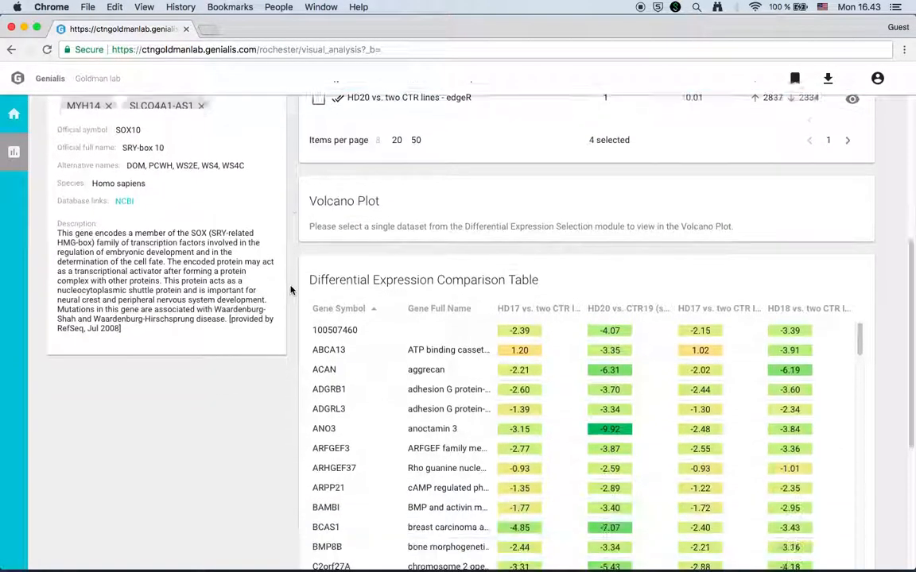
scroll(291, 290, down, 1)
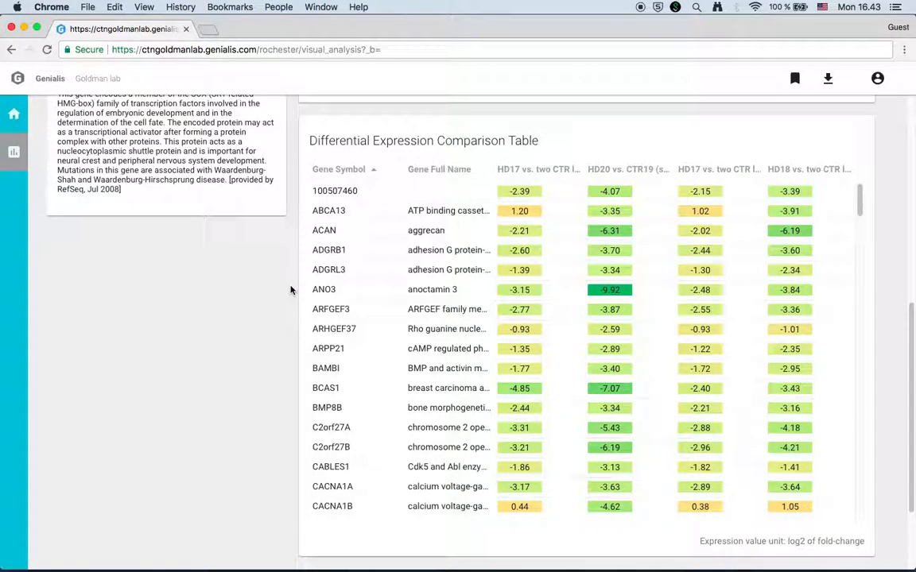
scroll(291, 291, up, 9)
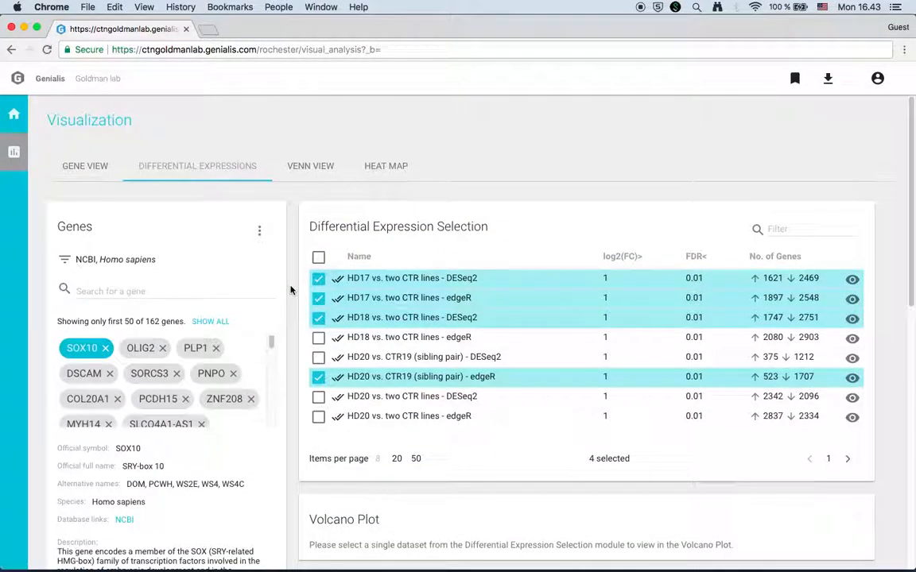
click(877, 77)
click(814, 115)
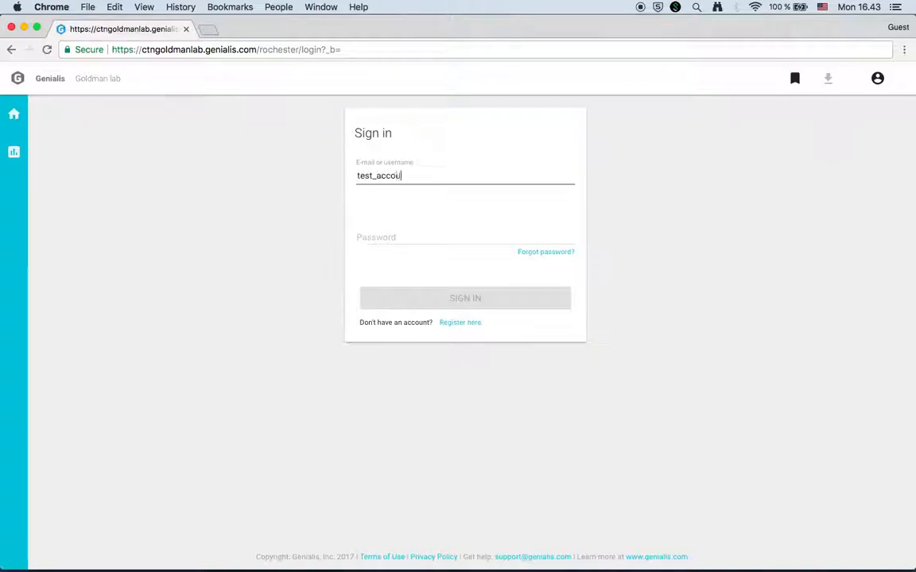
Sign in to Genialis with the account username and password.
key(Tab)
text(••••••)
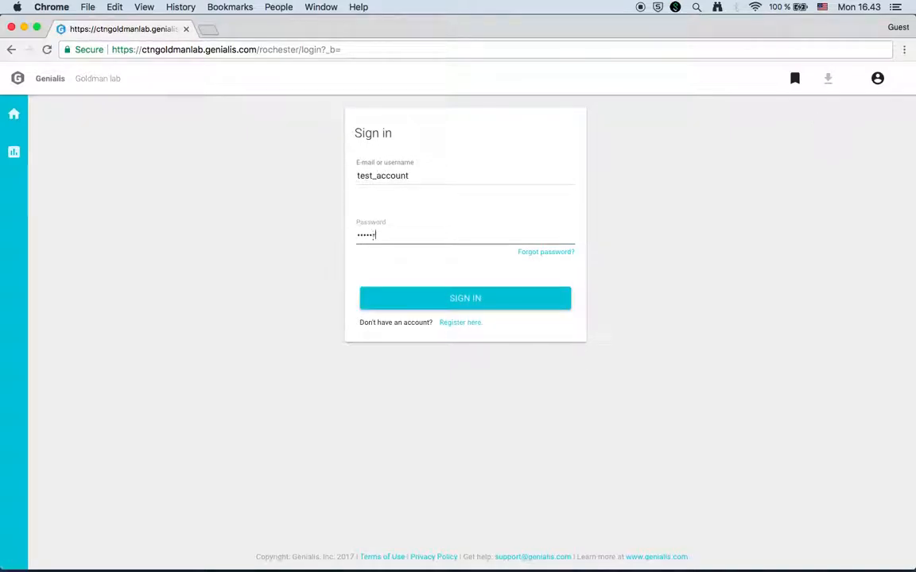
key(Return)
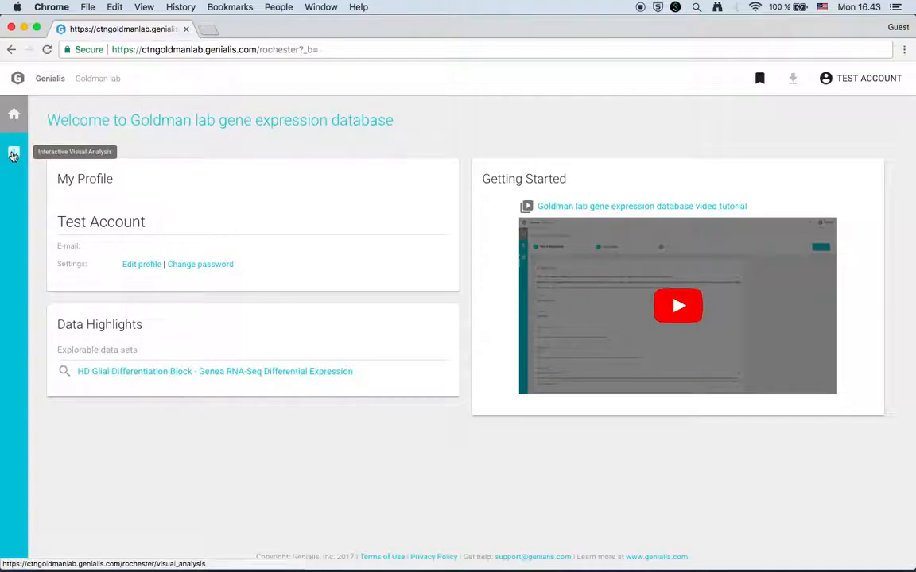
Return to the Interactive Visual Analysis page with the four comparisons still selected.
click(12, 154)
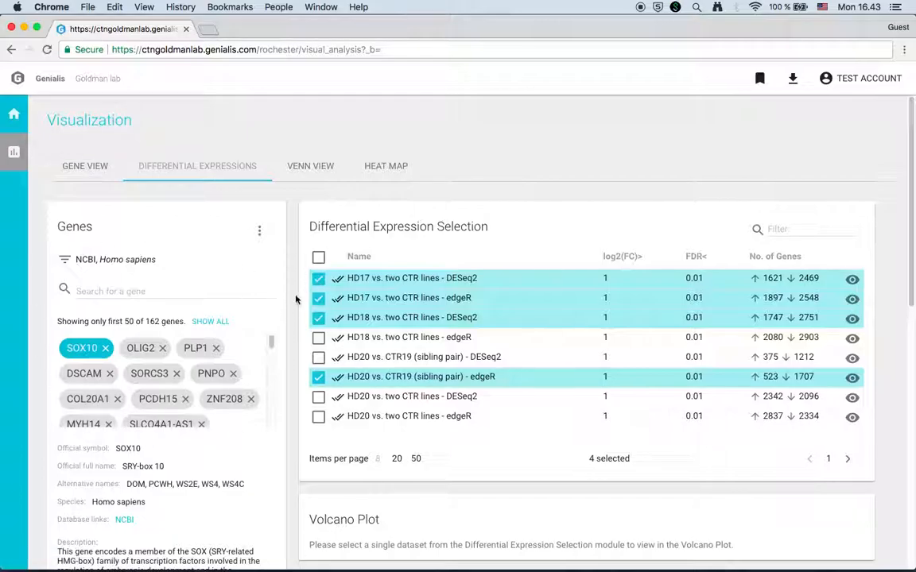
scroll(294, 302, down, 10)
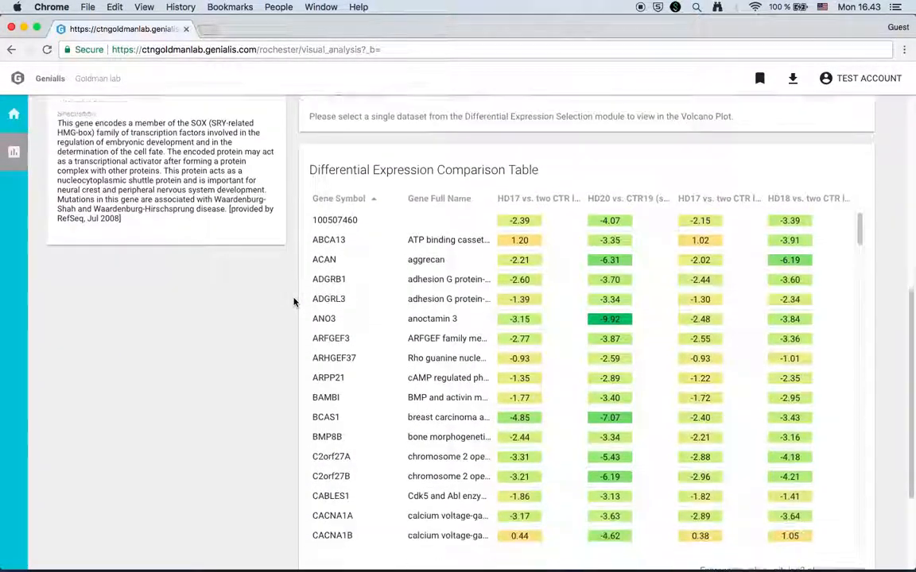
scroll(293, 302, up, 15)
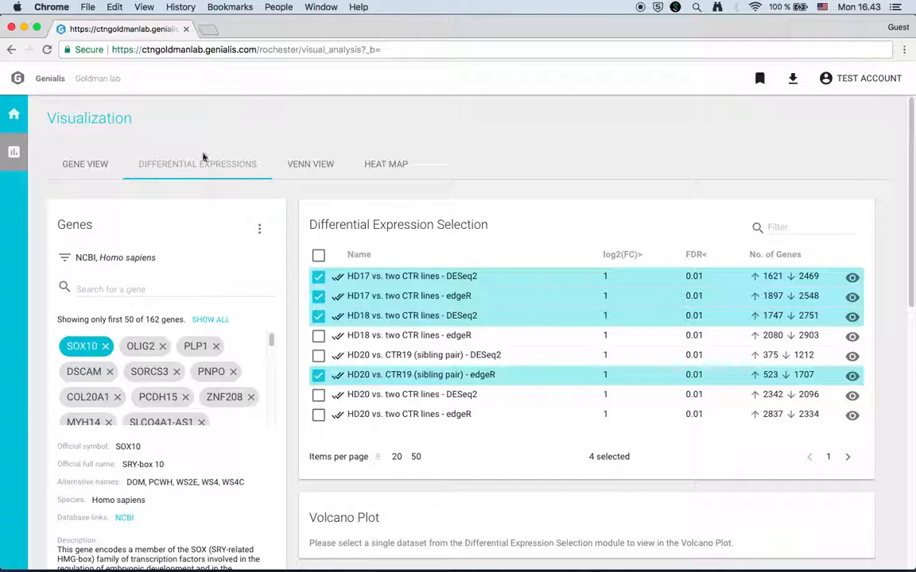
Save the 162 genes in the Genes panel as a gene set named gs1.
click(260, 230)
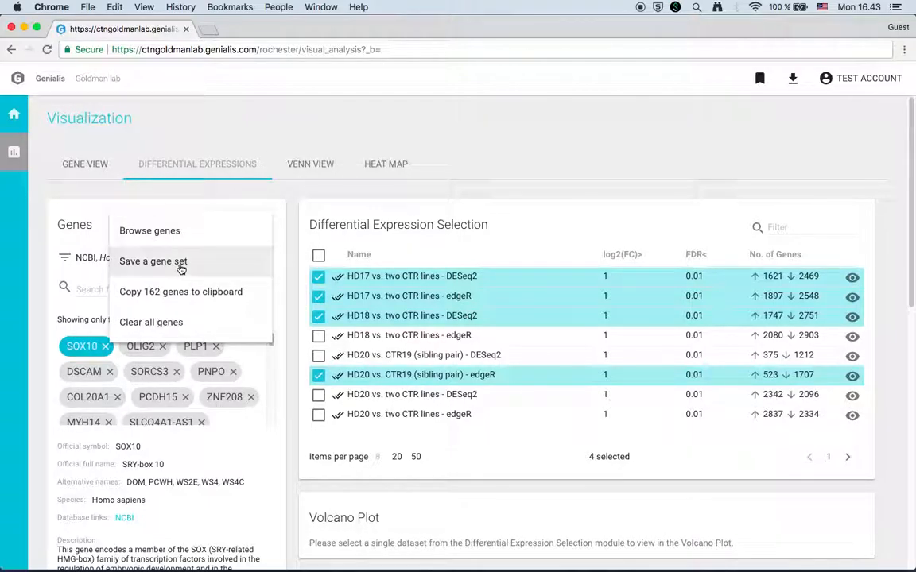
click(179, 265)
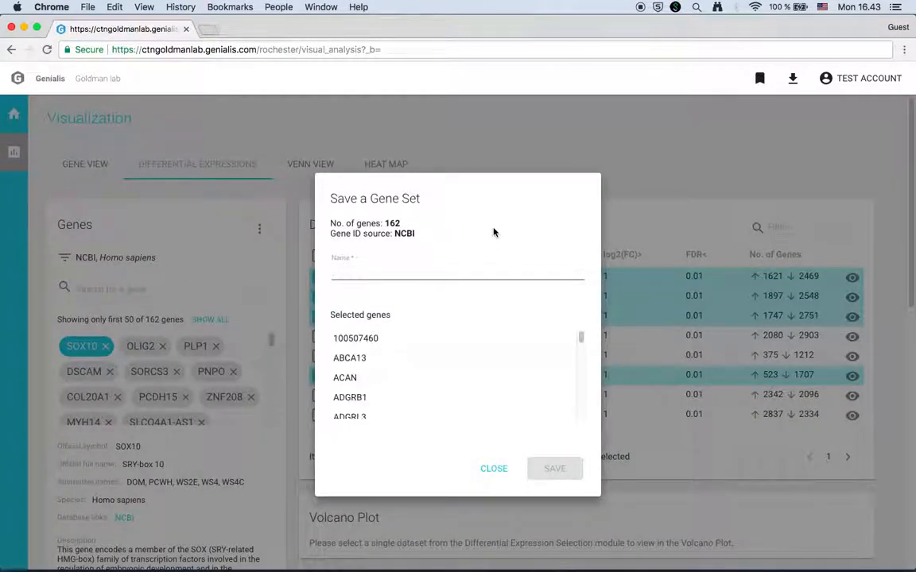
text(gs1)
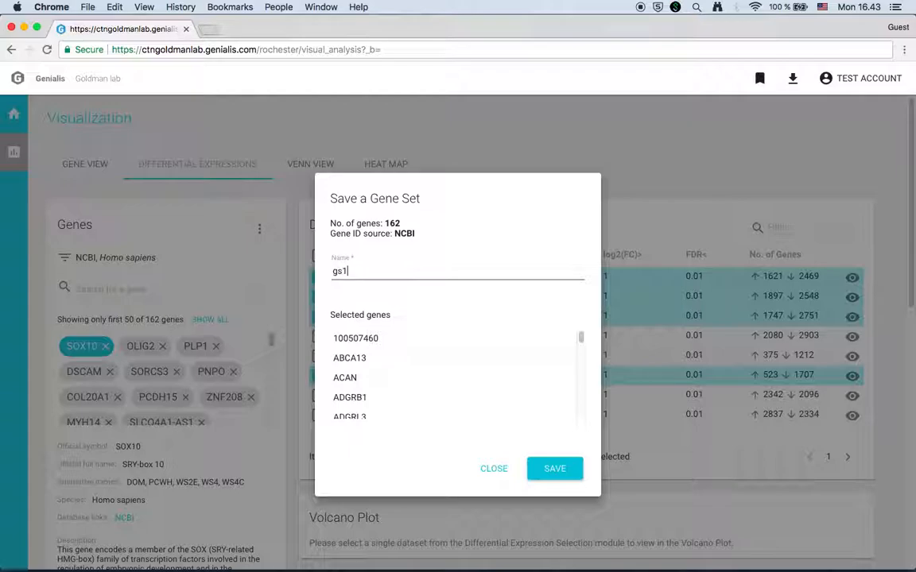
click(560, 470)
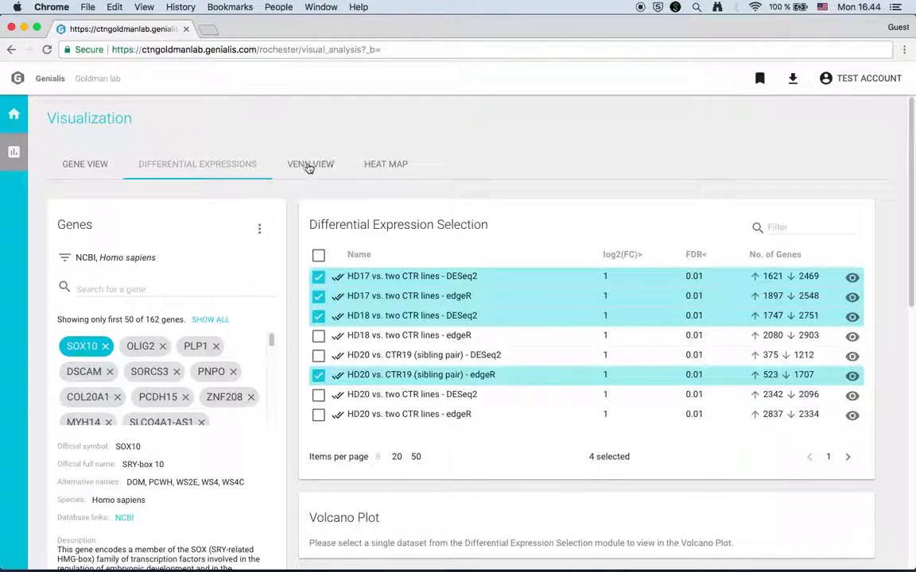
Create a Venn diagram of gs1 and Intersect 4 SCZ lines vs. pooled CTR, listing 50 sets per page.
click(309, 167)
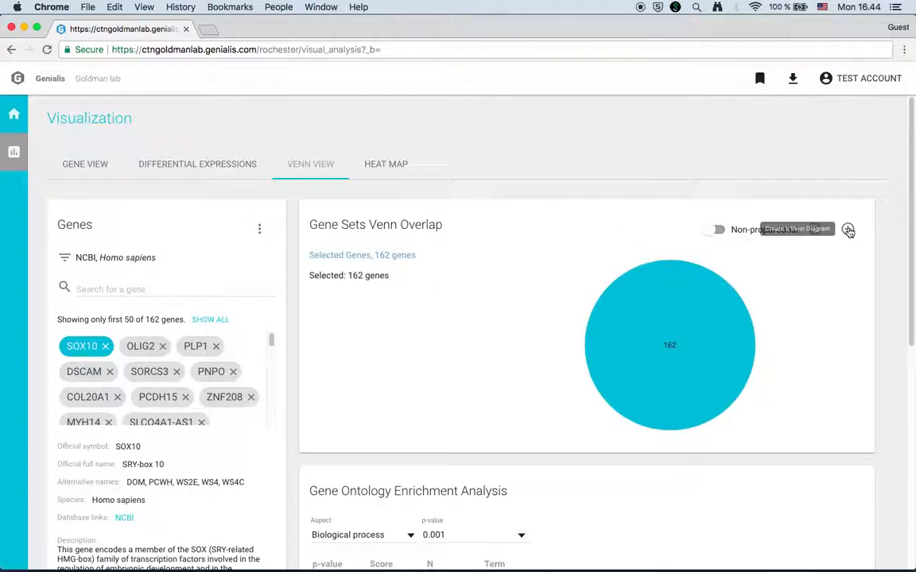
click(849, 230)
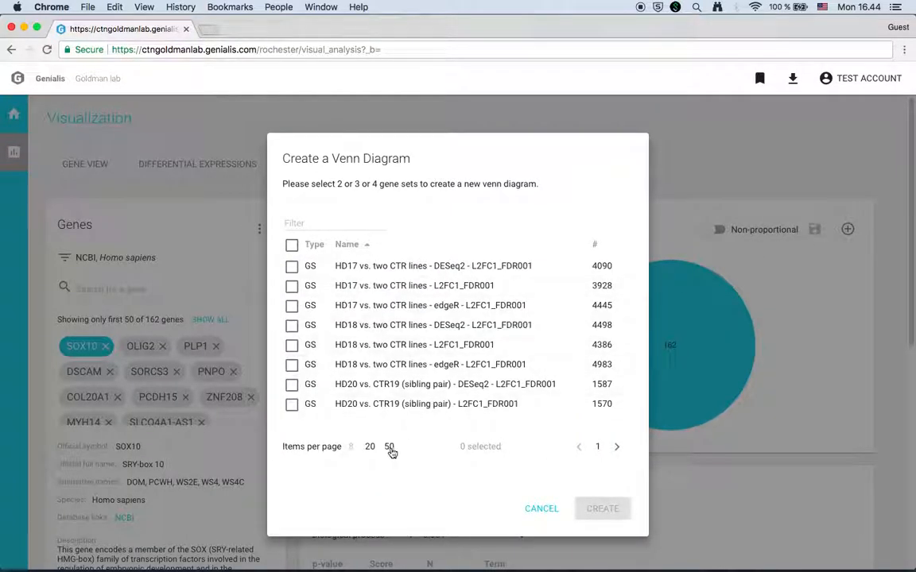
click(388, 447)
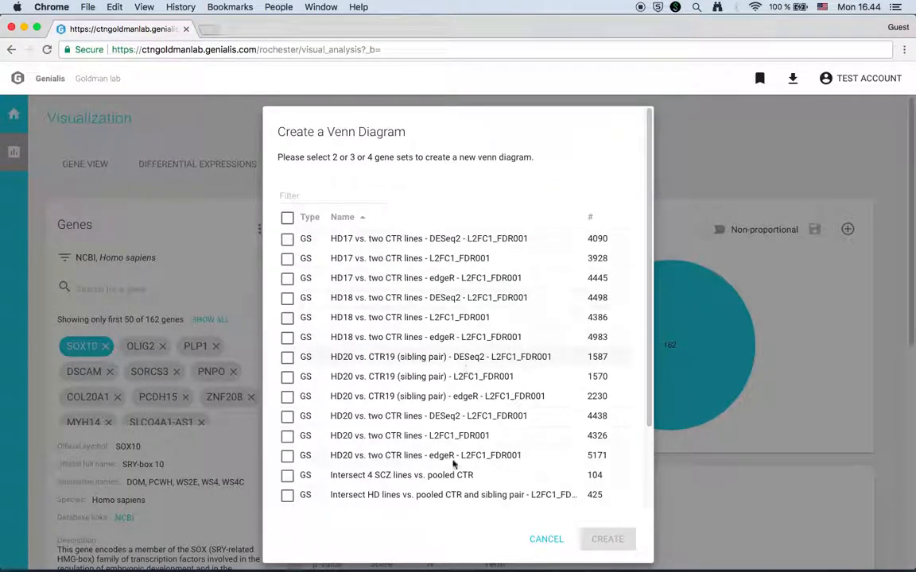
scroll(427, 368, down, 5)
scroll(455, 370, up, 5)
scroll(455, 370, down, 3)
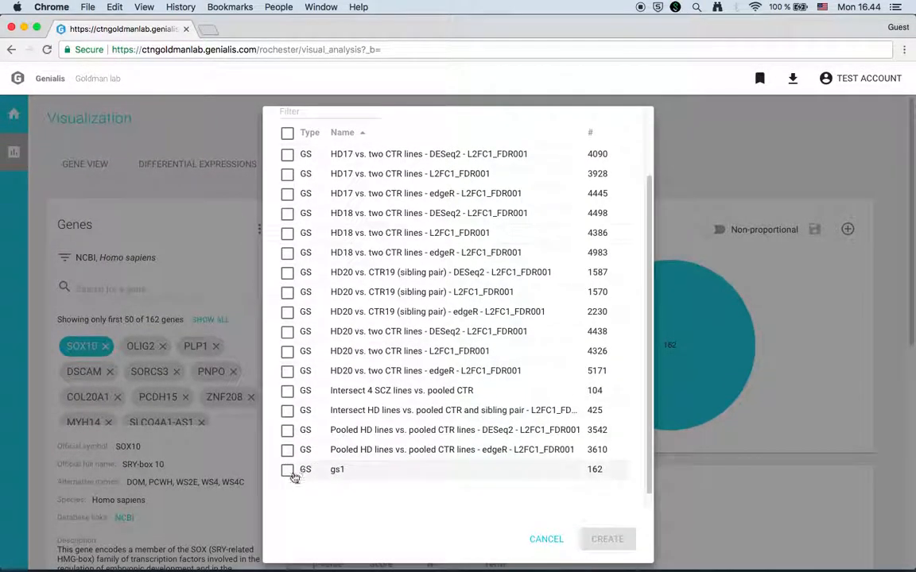
click(288, 470)
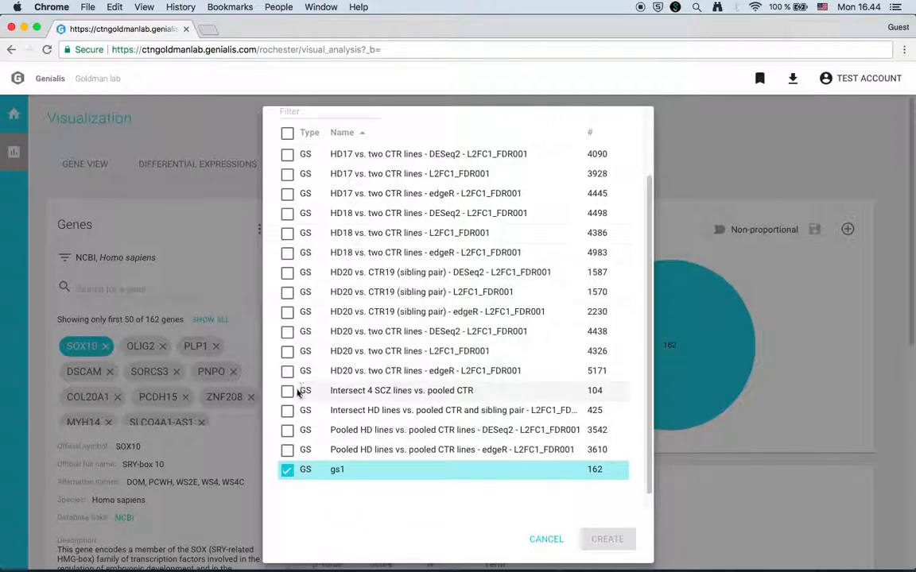
click(288, 392)
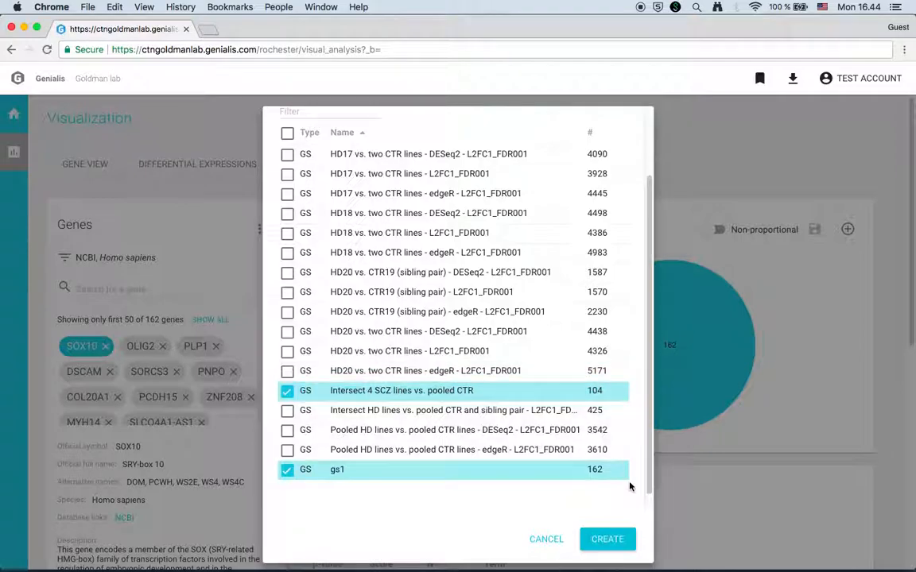
click(606, 540)
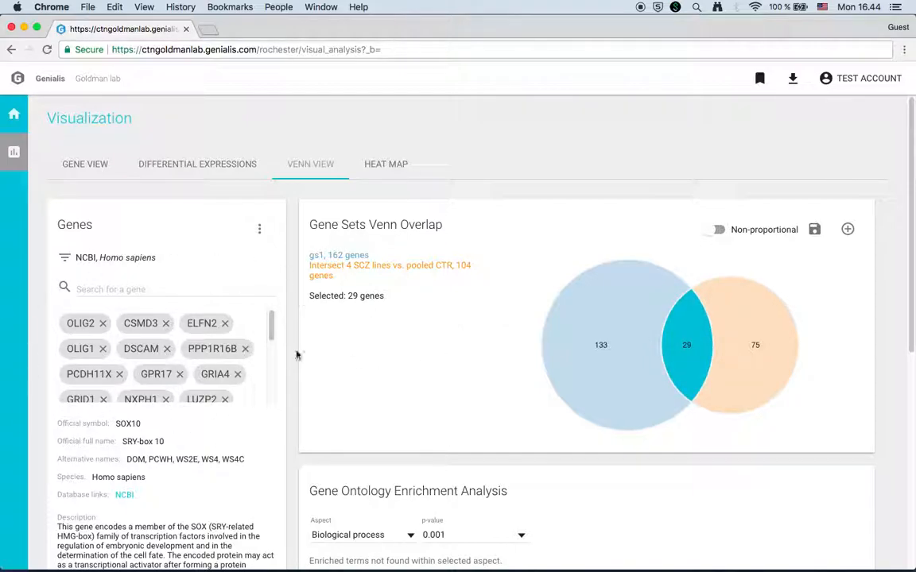
Keep only the 29 genes shared by both Venn circles selected and open the Heat Map view.
click(609, 317)
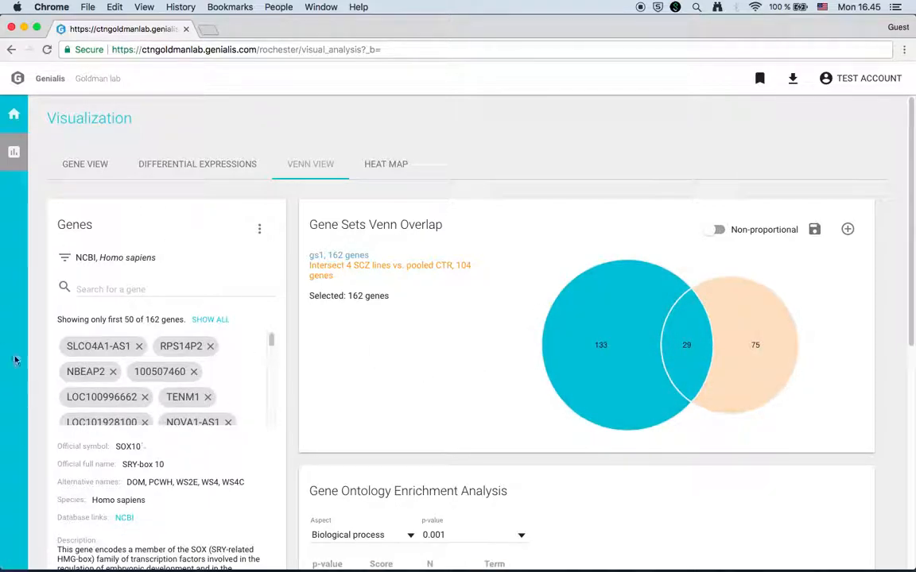
scroll(298, 357, down, 1)
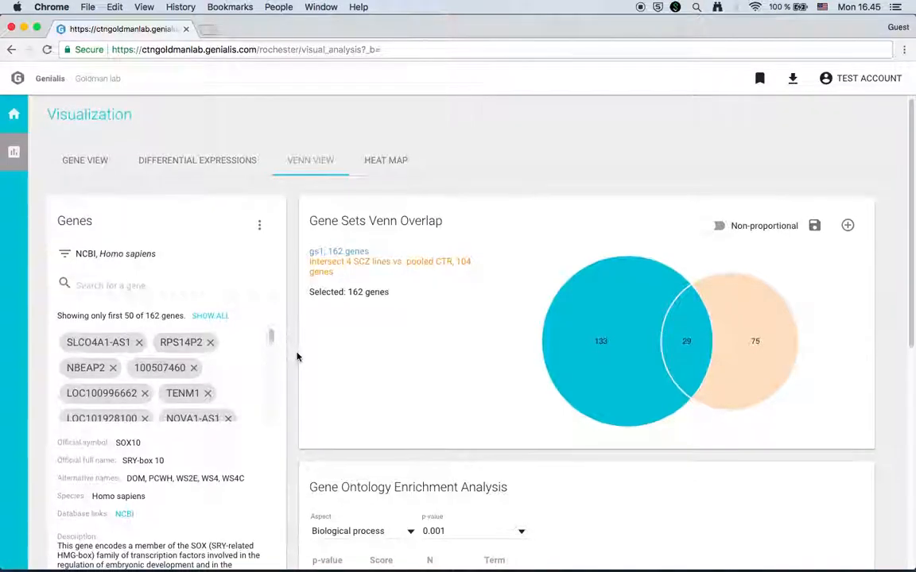
scroll(298, 357, down, 5)
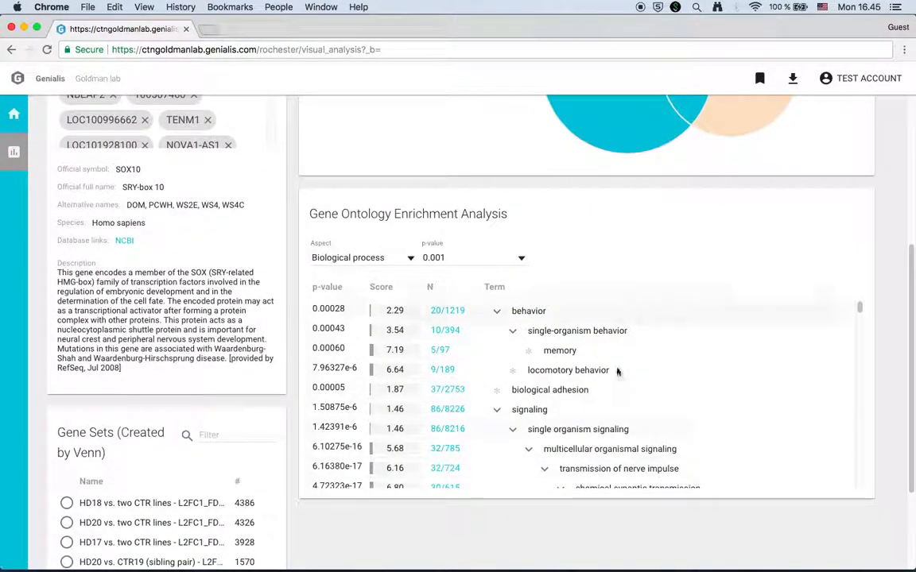
scroll(291, 266, up, 5)
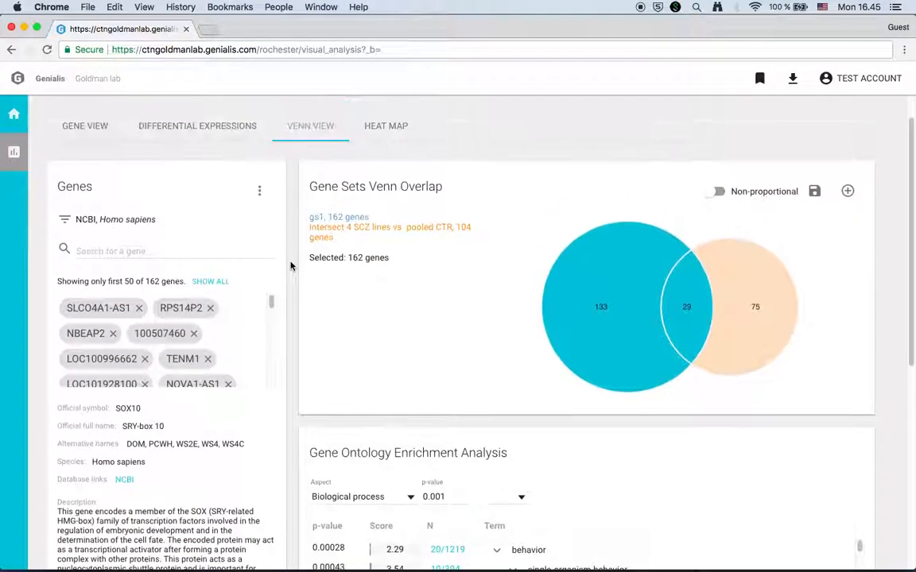
click(626, 295)
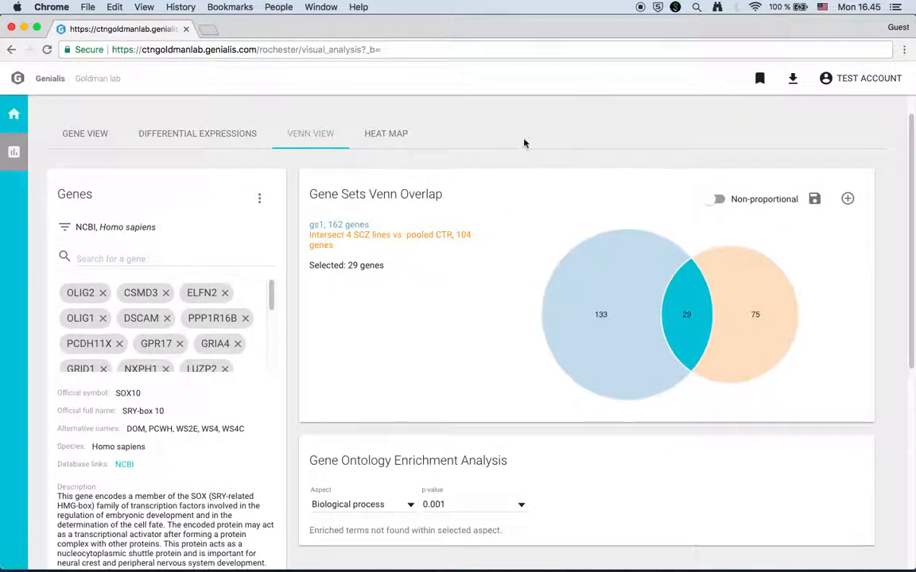
click(400, 138)
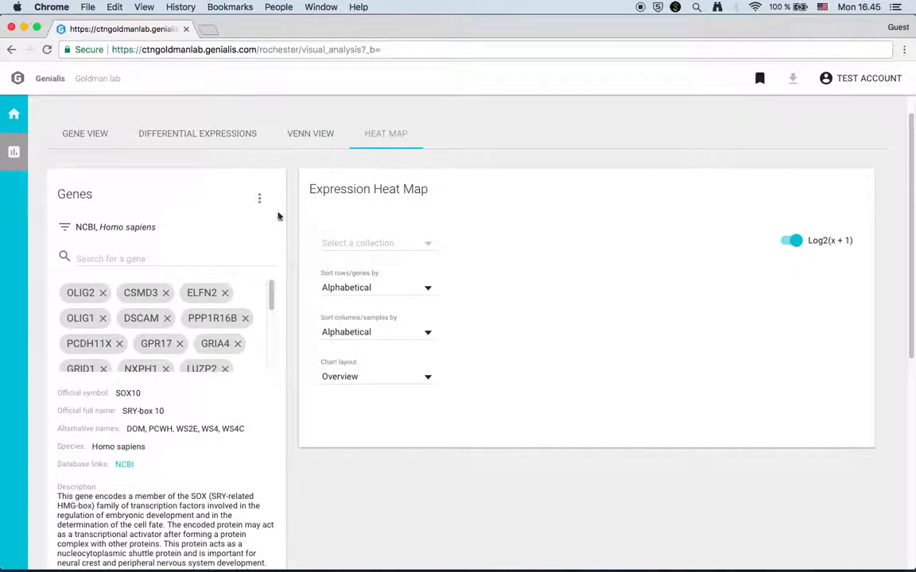
Plot the heat map from 'HD Glial Differentiation Block - Genea RNA-Seq Differential Expression', rows sorted alphabetically.
click(429, 247)
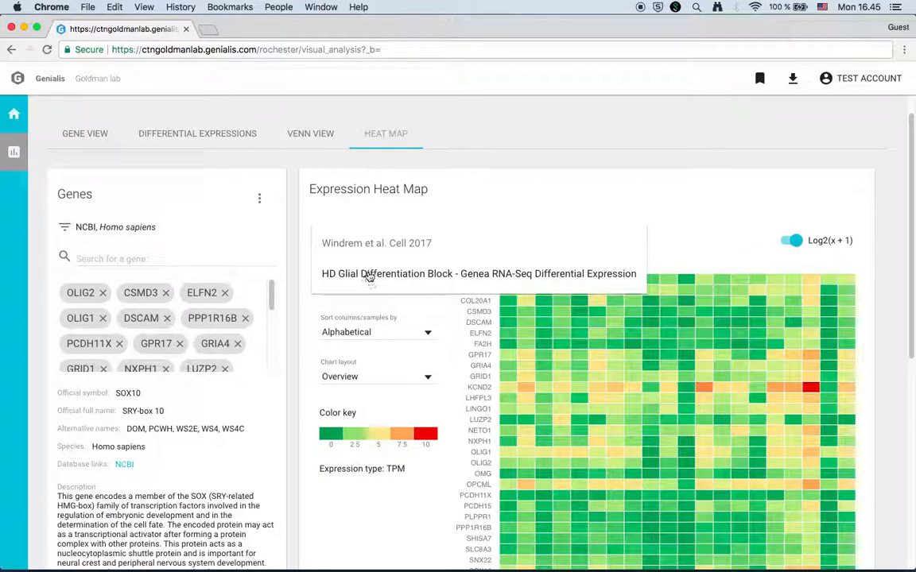
click(369, 275)
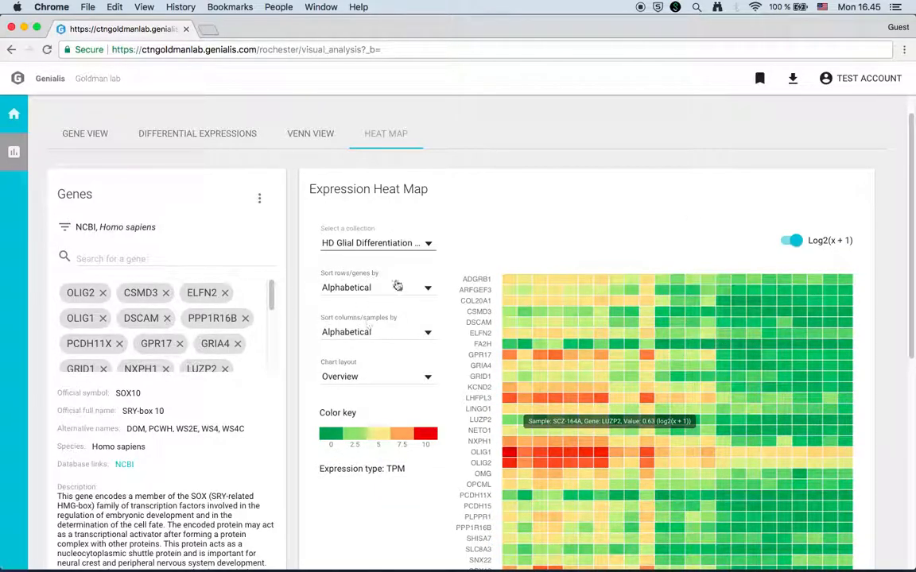
click(427, 288)
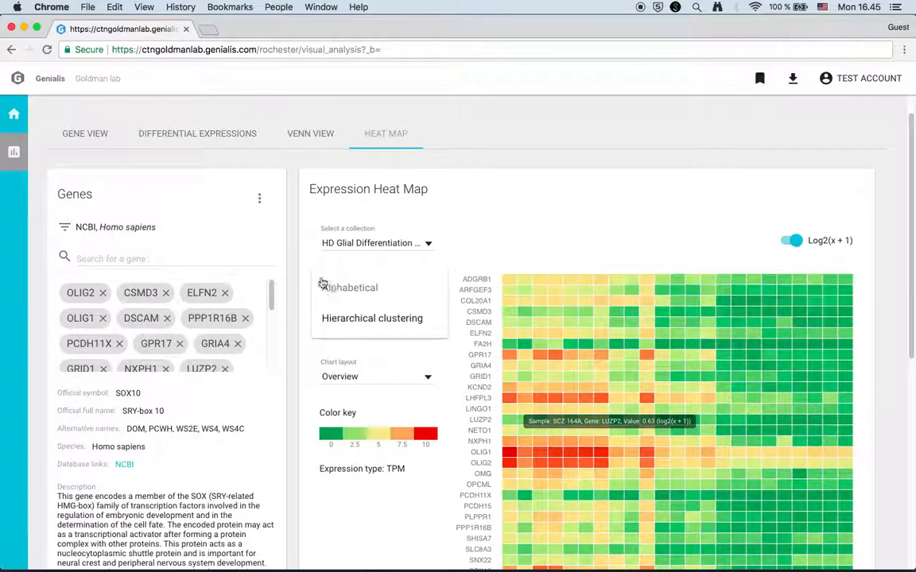
click(292, 347)
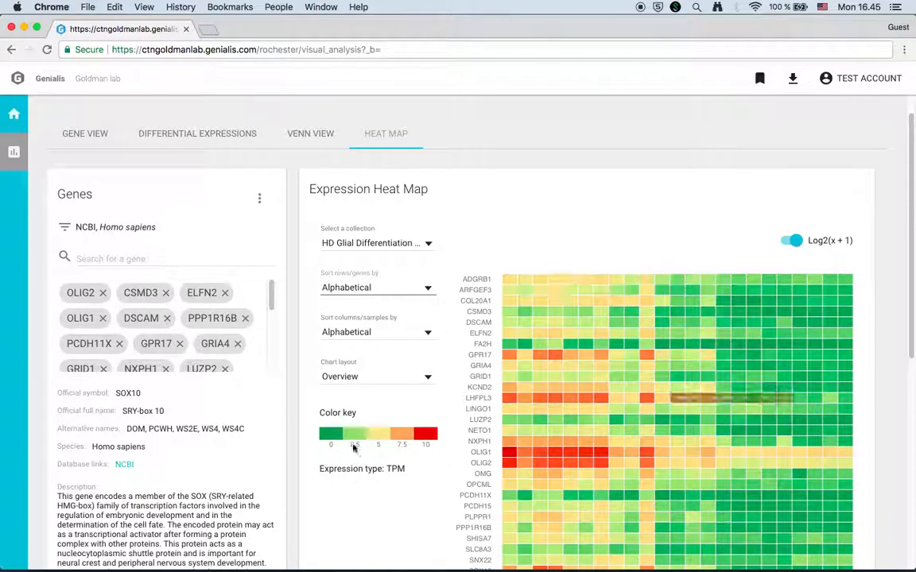
scroll(291, 397, down, 3)
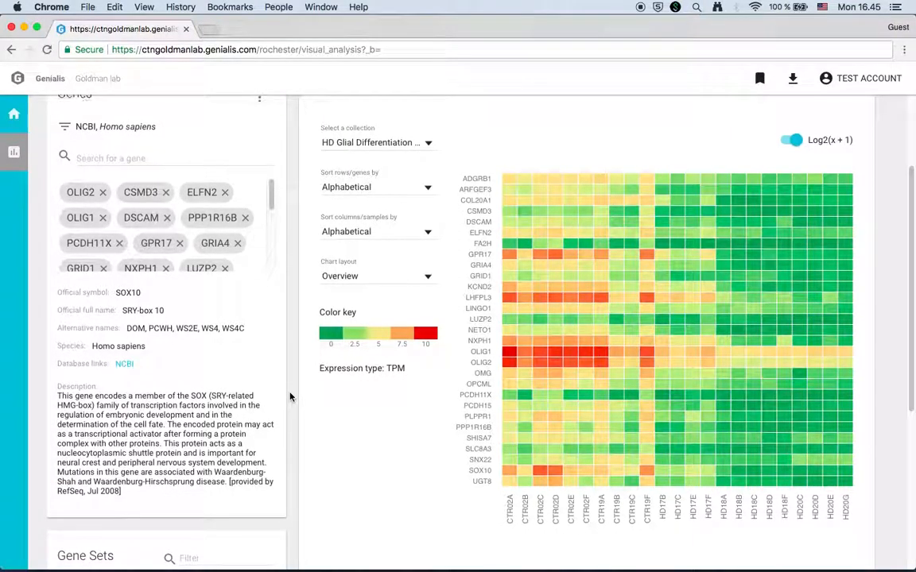
scroll(291, 397, up, 4)
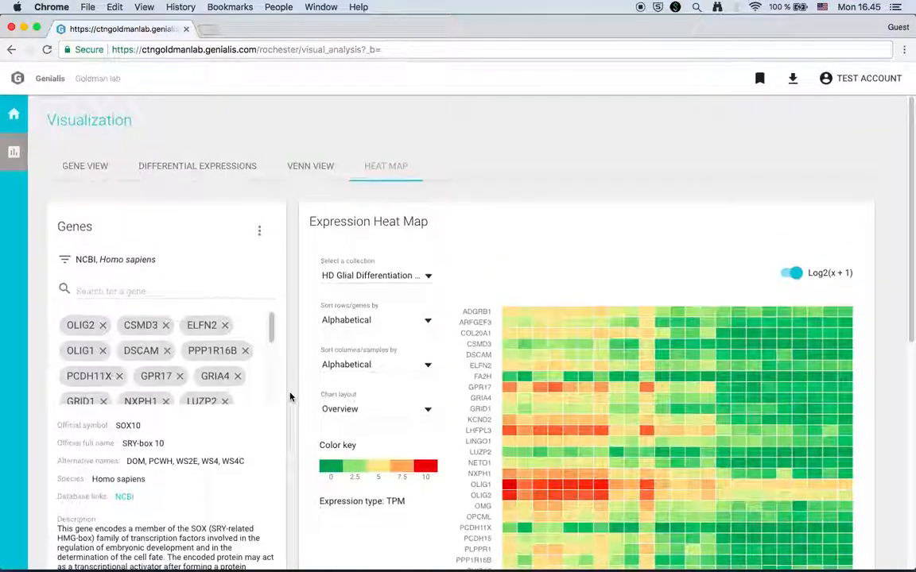
Generate a bookmark URL for the current heat map analysis, then dismiss the popup.
click(759, 78)
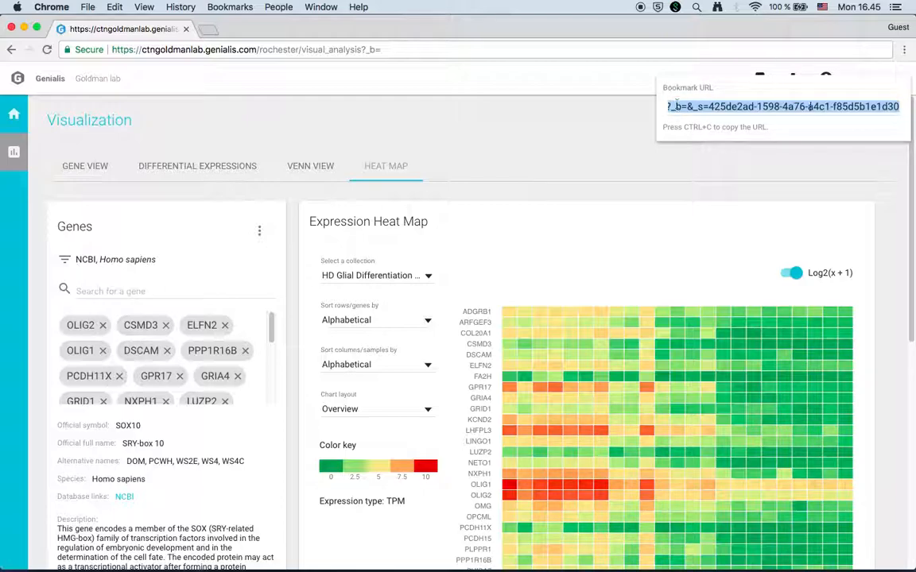
click(628, 118)
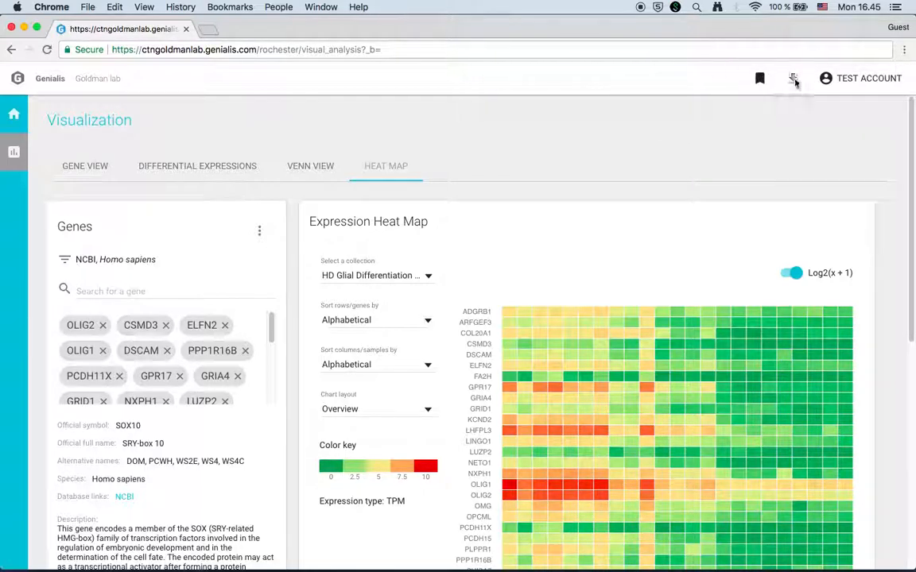